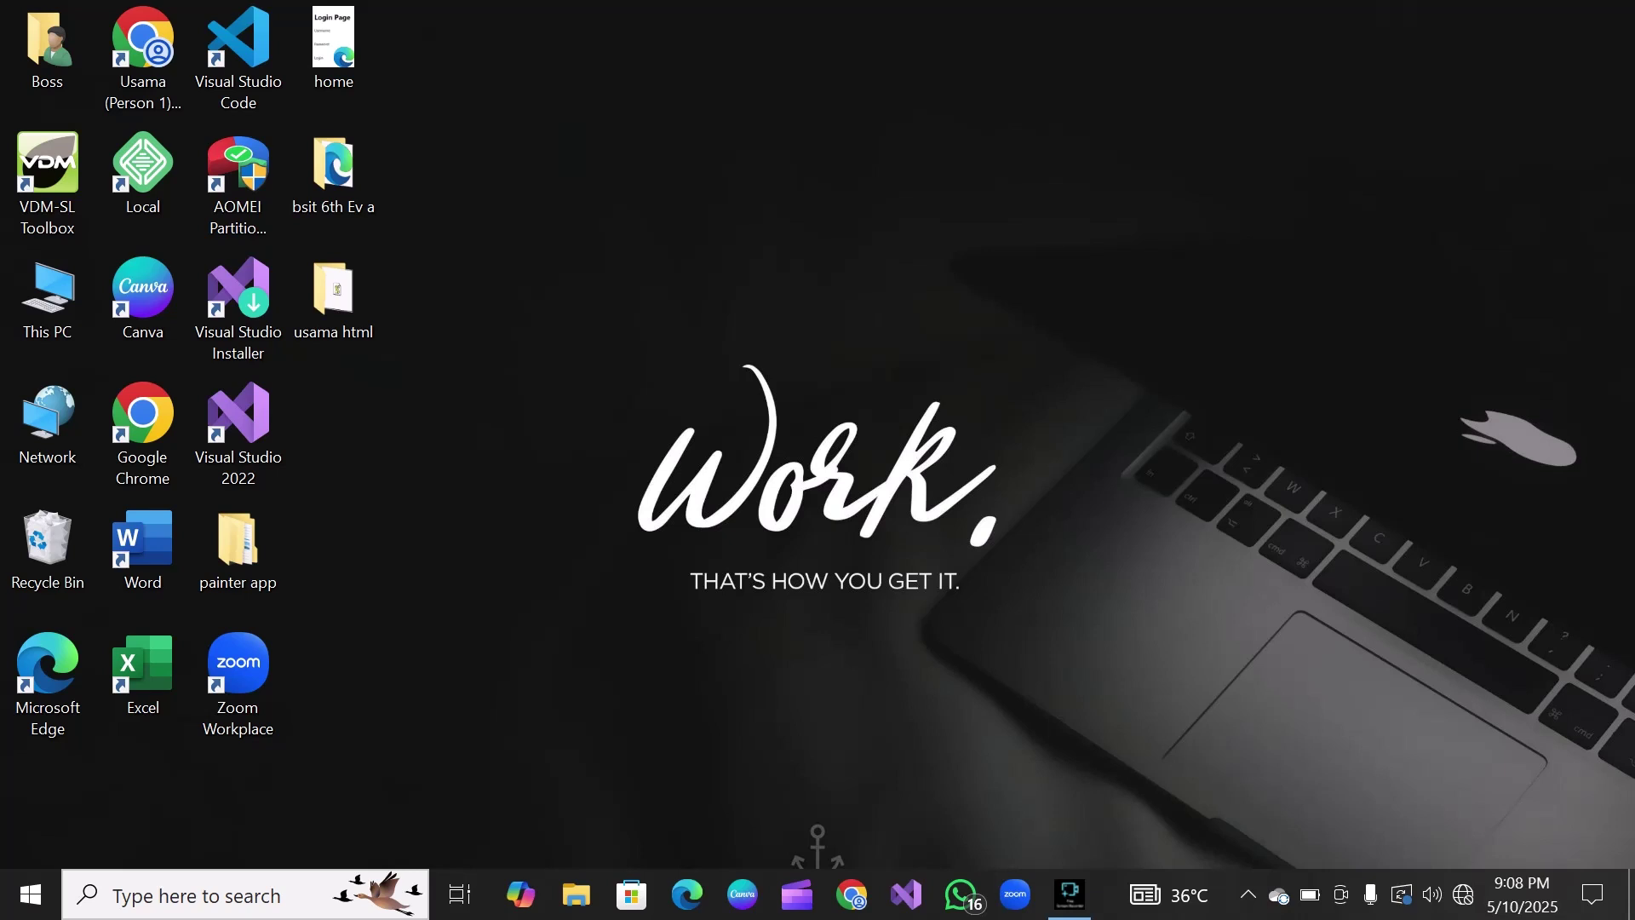
Open a new blank document in Word and generate placeholder paragraphs with =lorem()
double_click(142, 545)
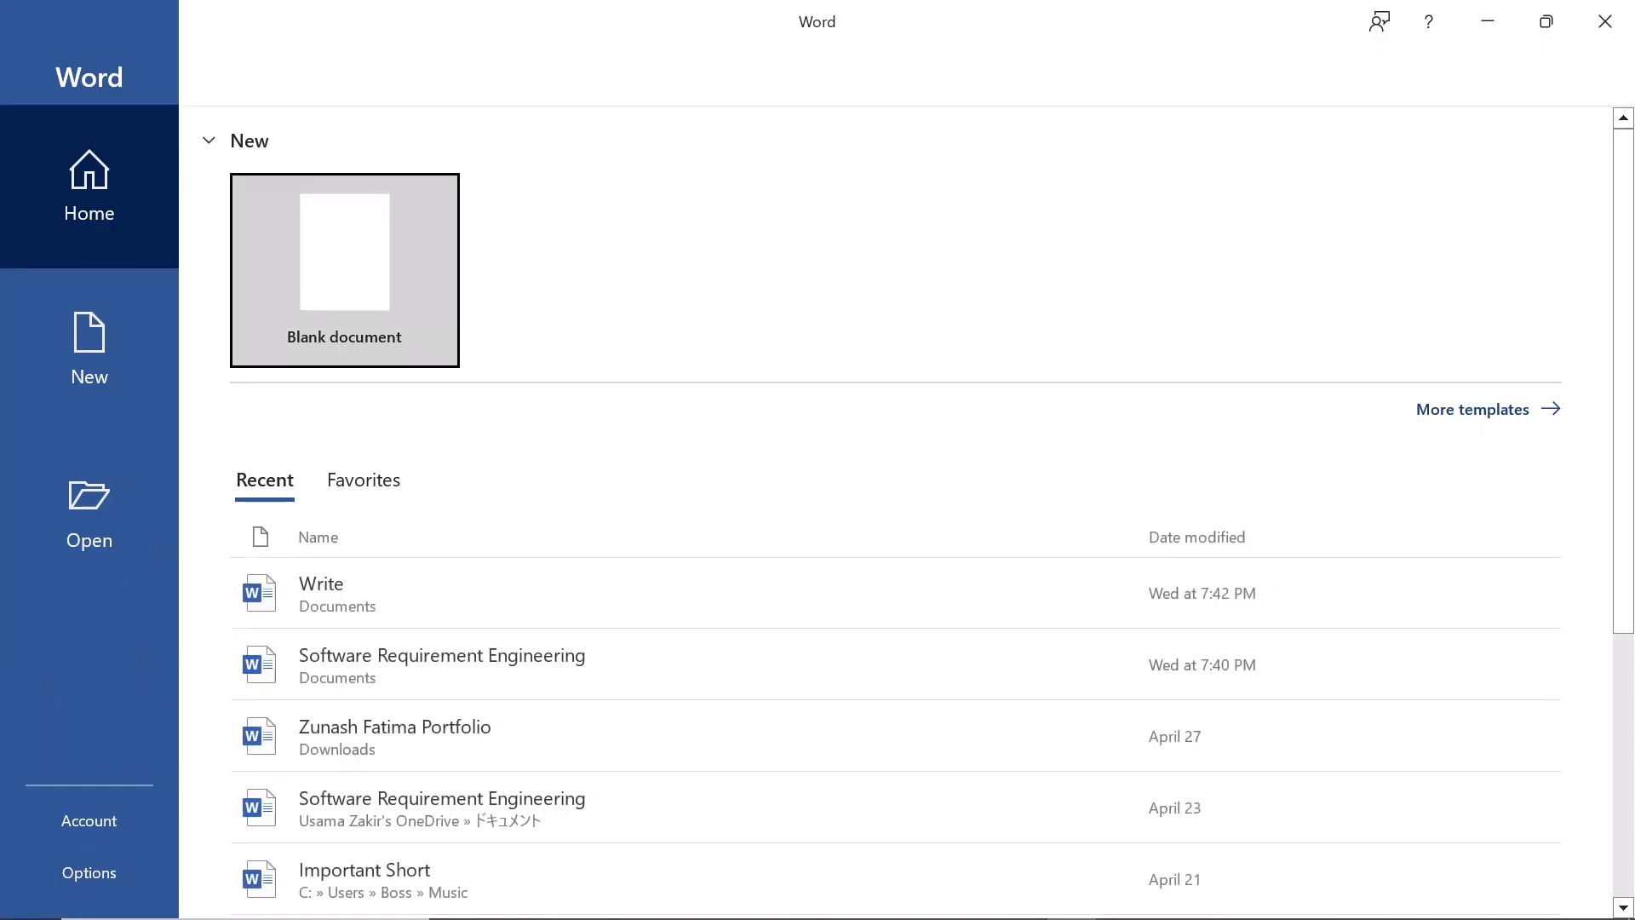
key("Return")
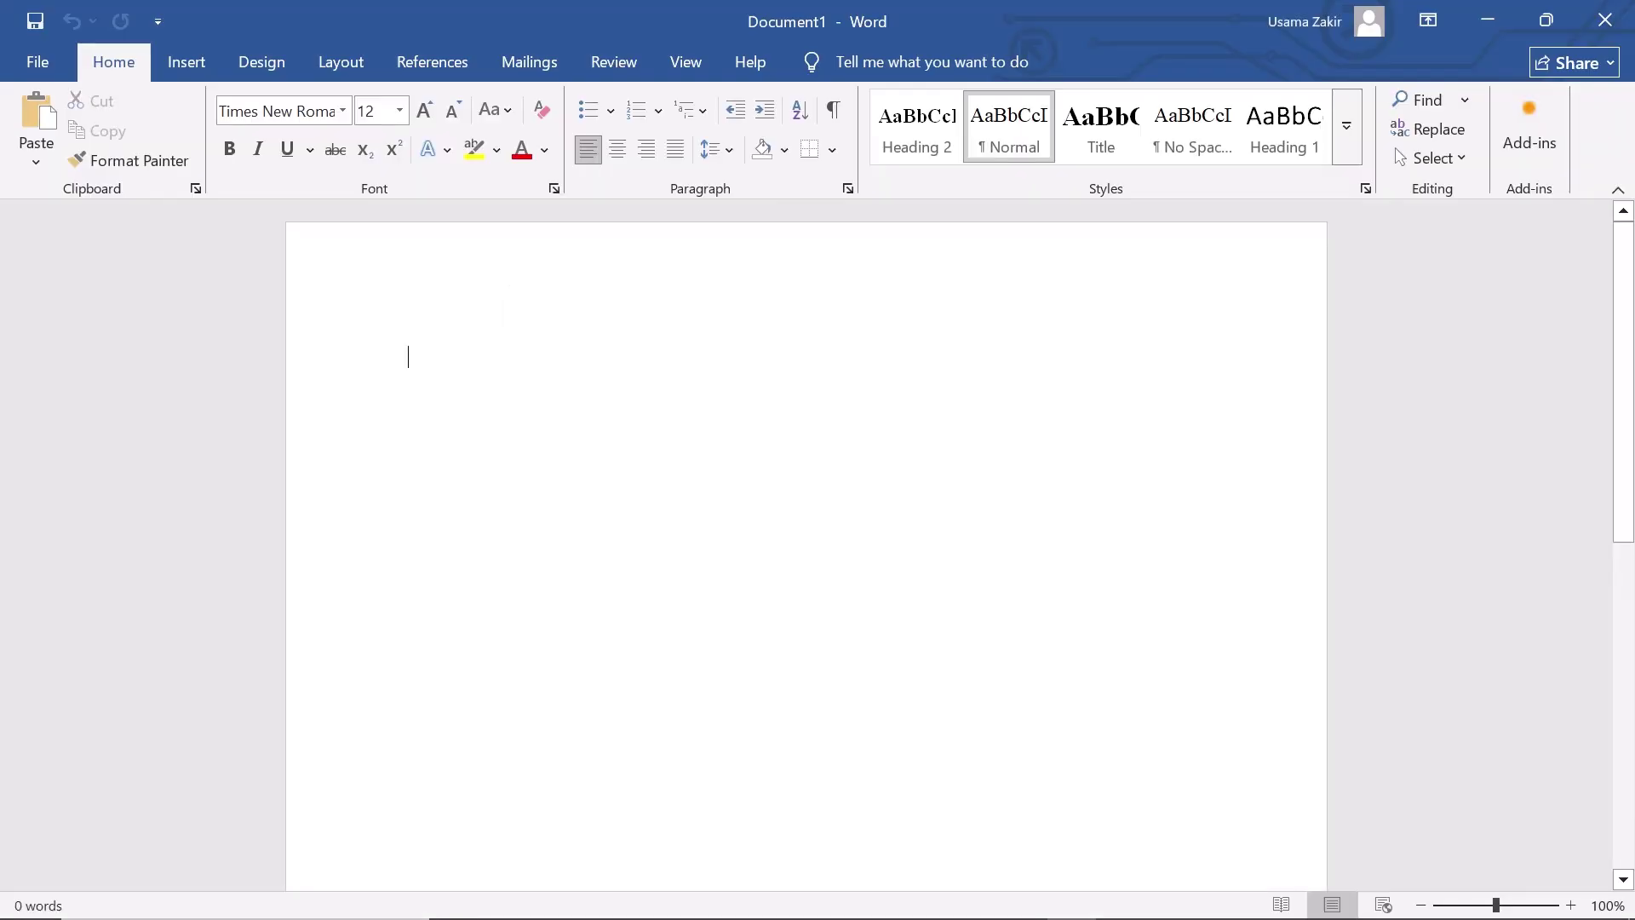
type("=lo")
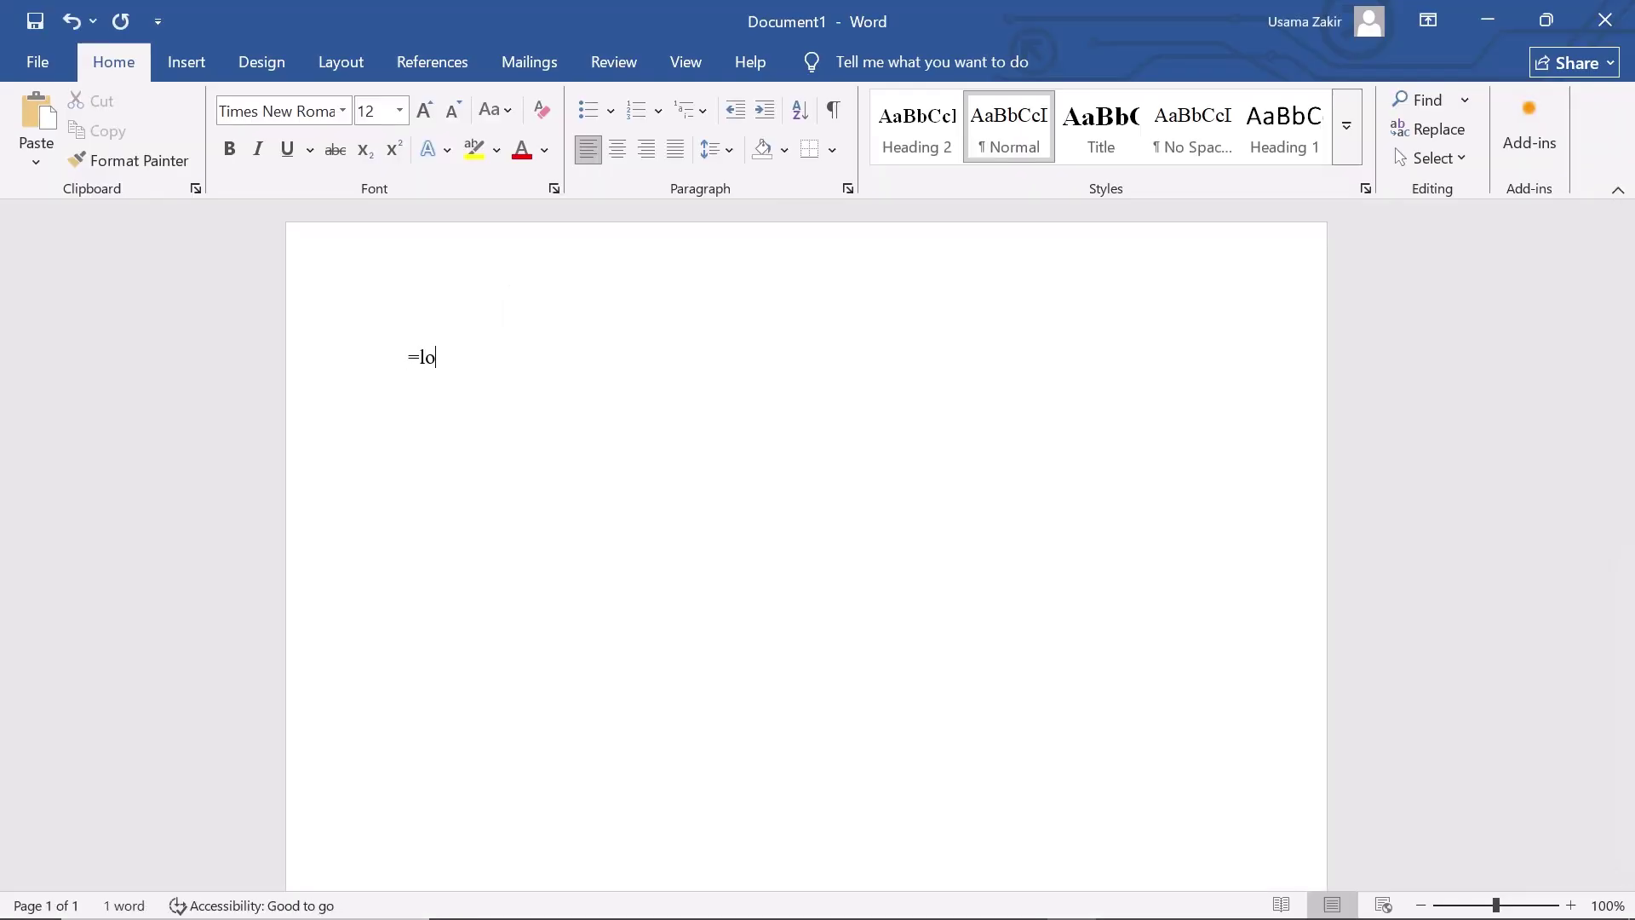
type("rem()")
key("Return")
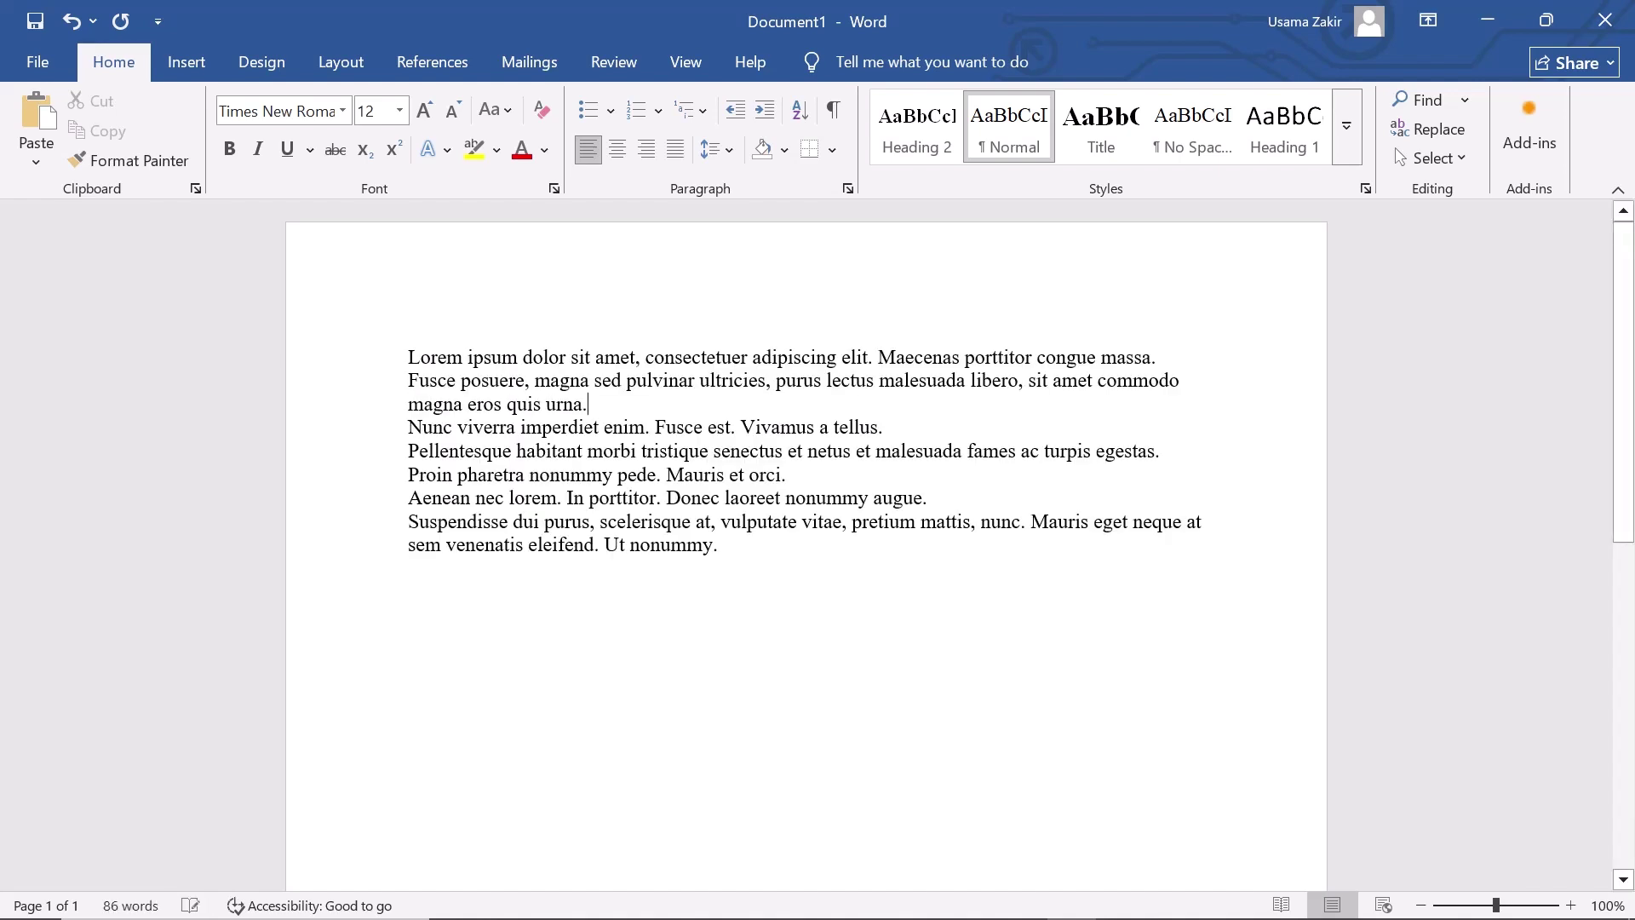
Separate the five placeholder paragraphs by inserting a blank line between each of them
scroll(806, 545, "down", 6)
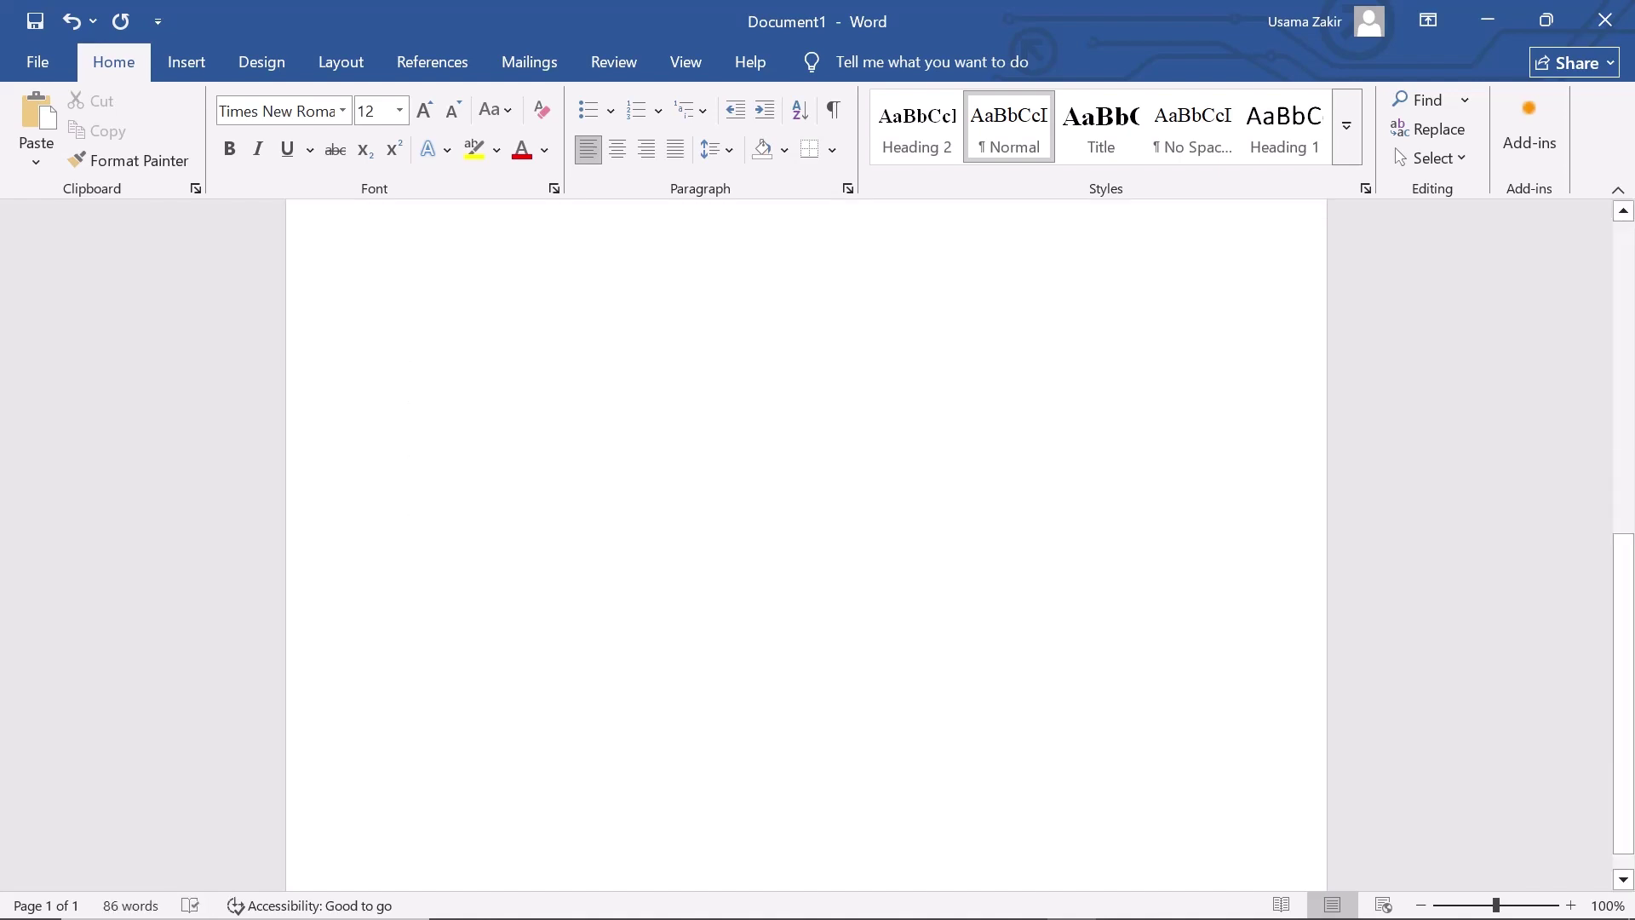
scroll(806, 545, "up", 6)
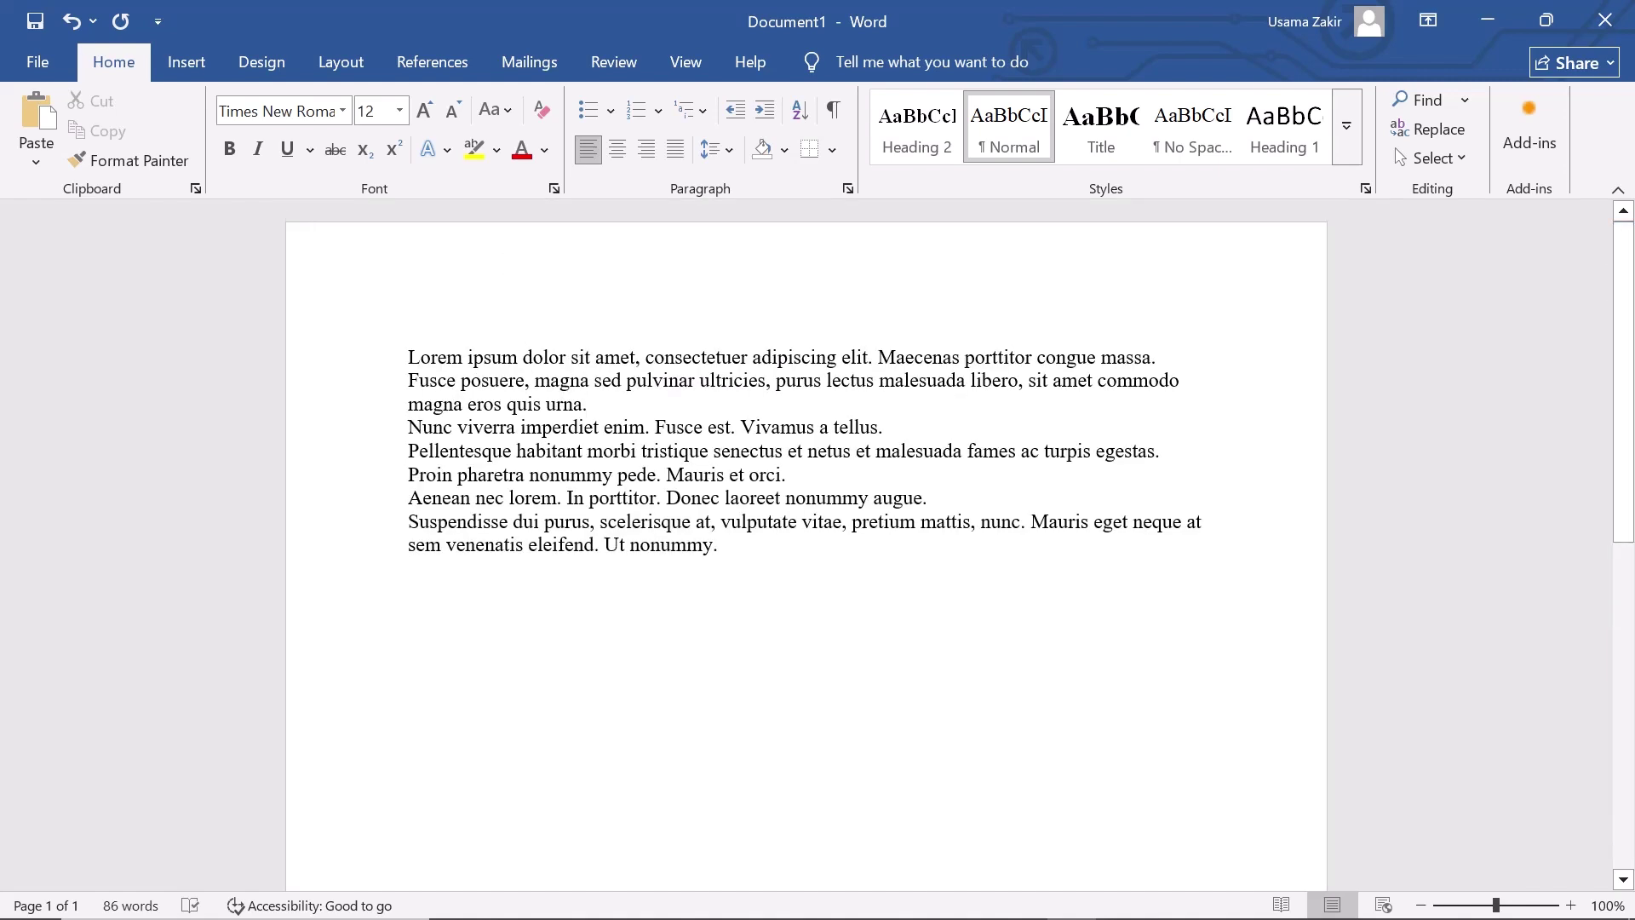
key("Return")
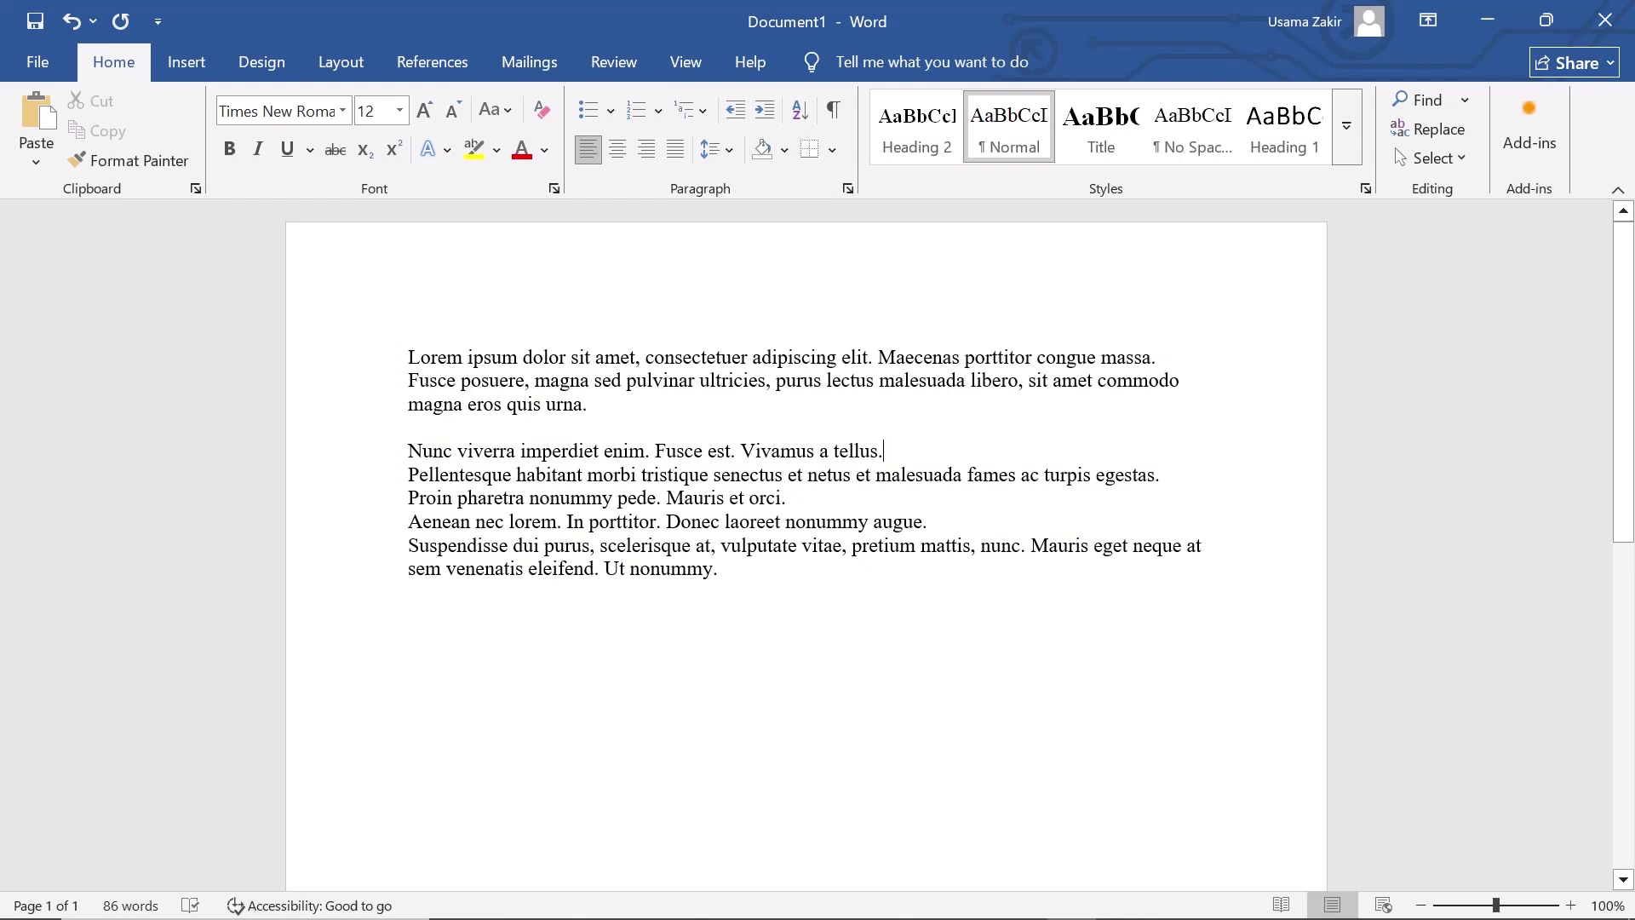
key("Return")
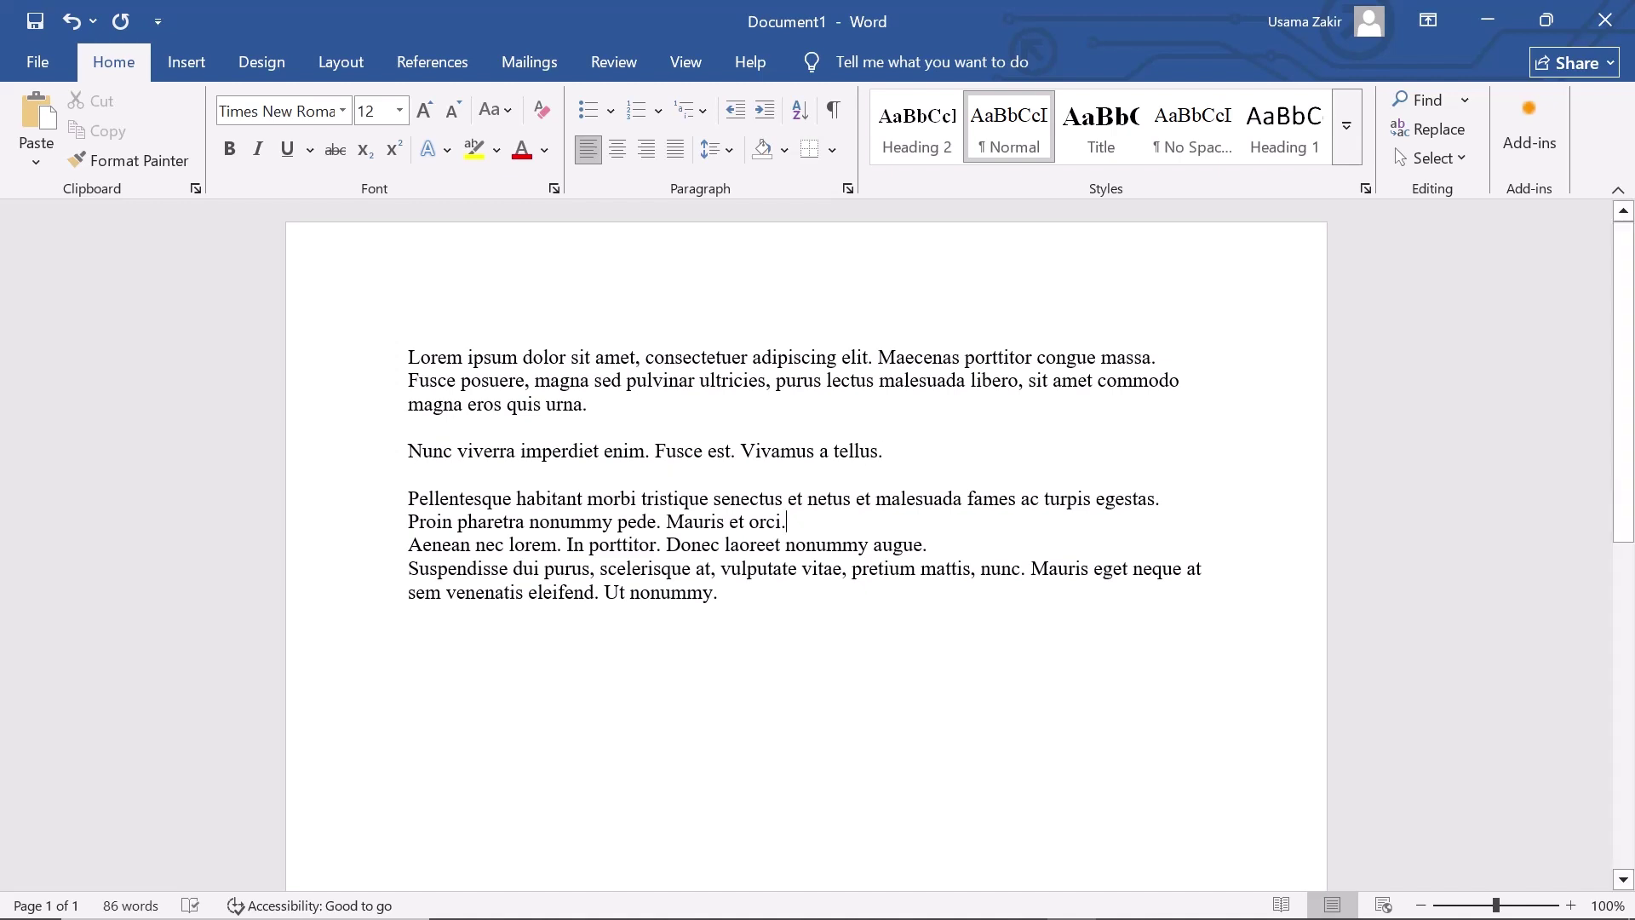
key("Return")
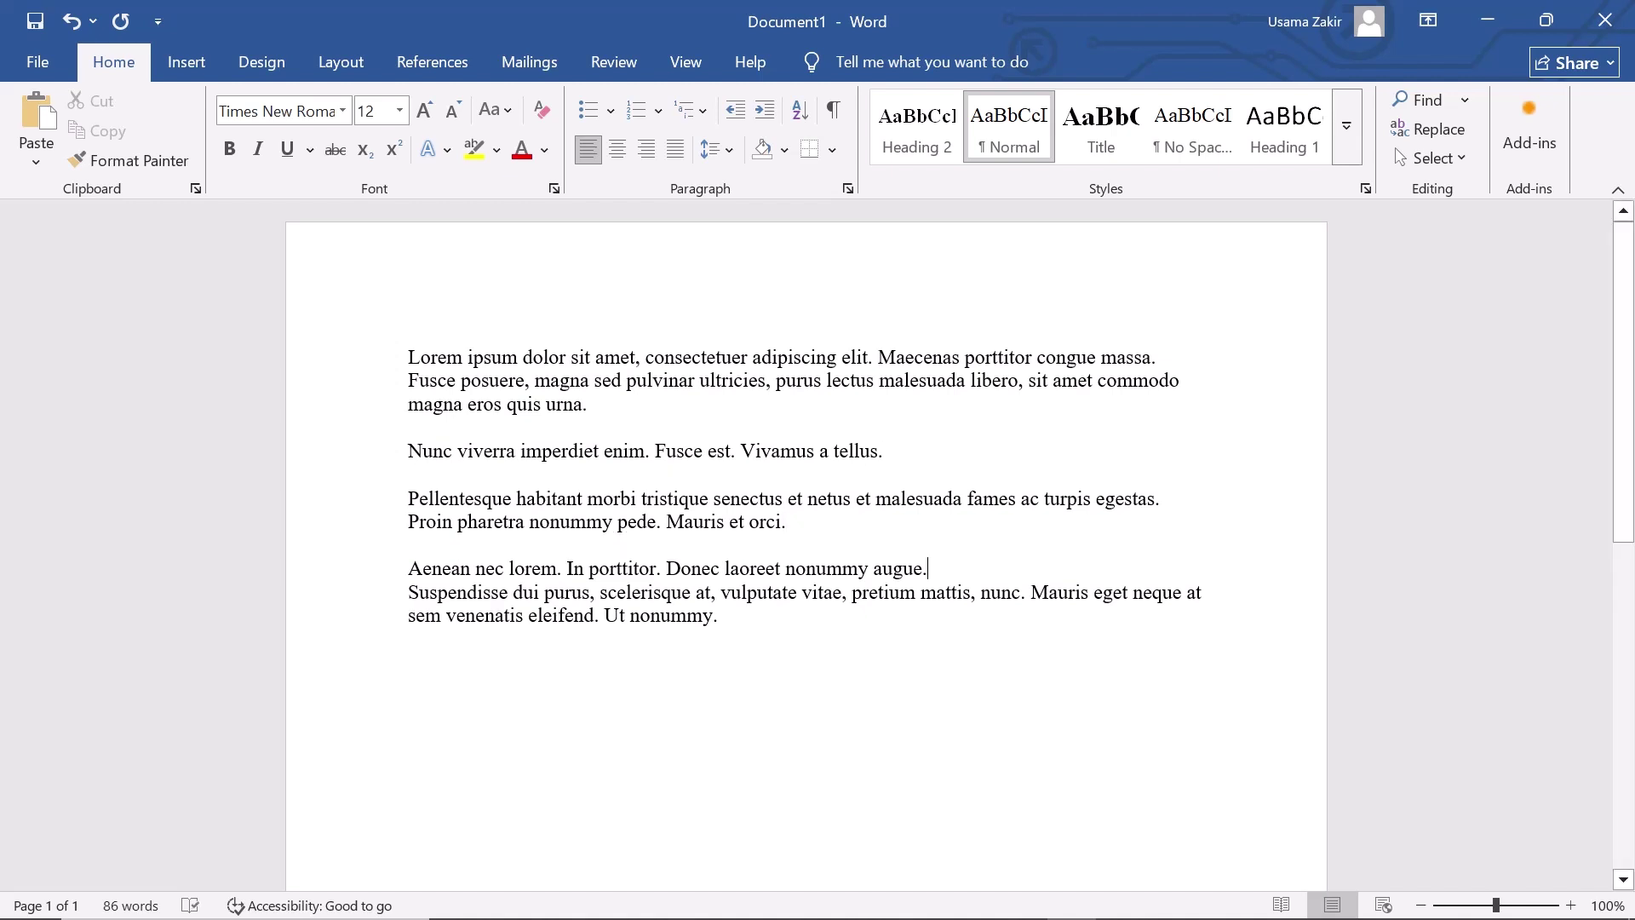
key("Return")
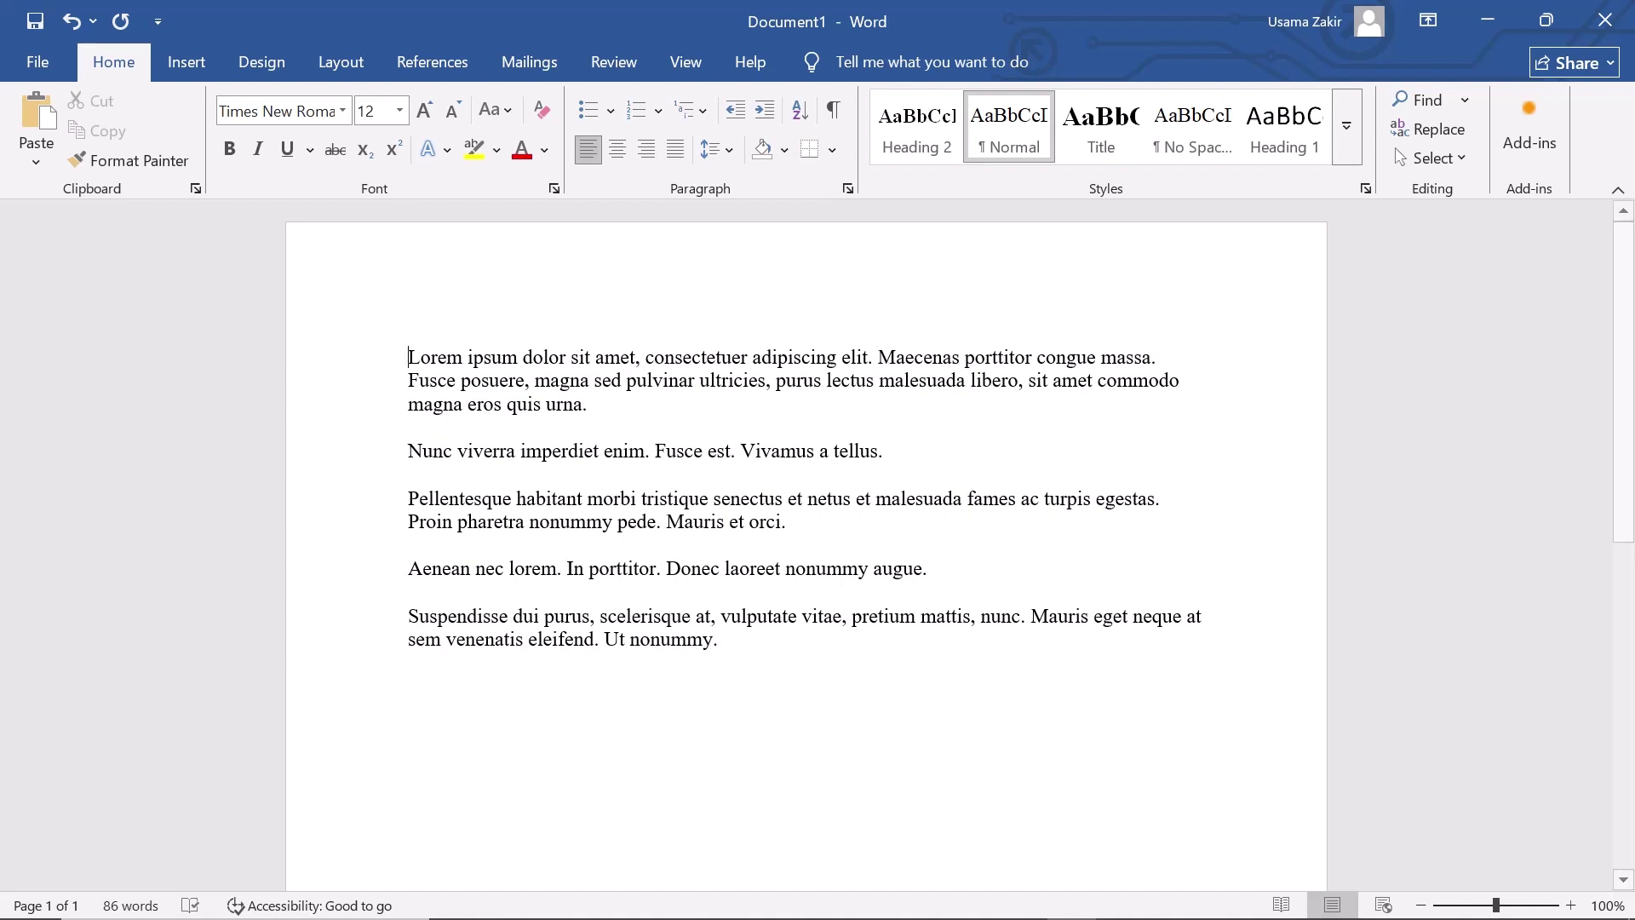
Change the case of the whole first paragraph, starting with "Lorem ipsum", to lowercase
left_click_drag(408, 357, 597, 404)
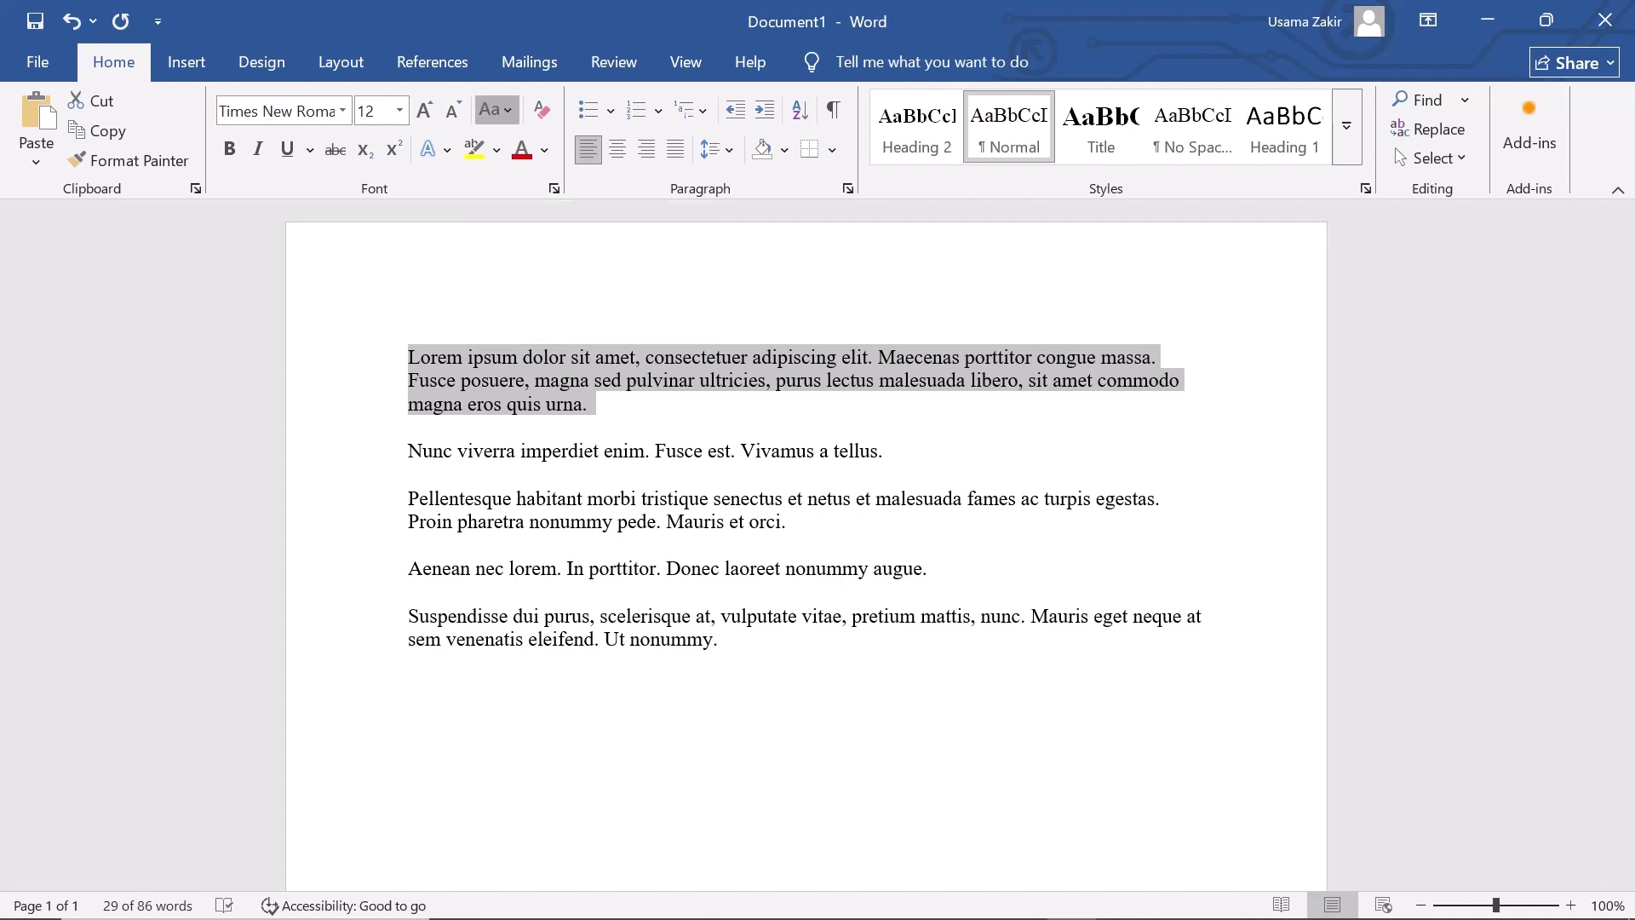
left_click(496, 110)
key("Down")
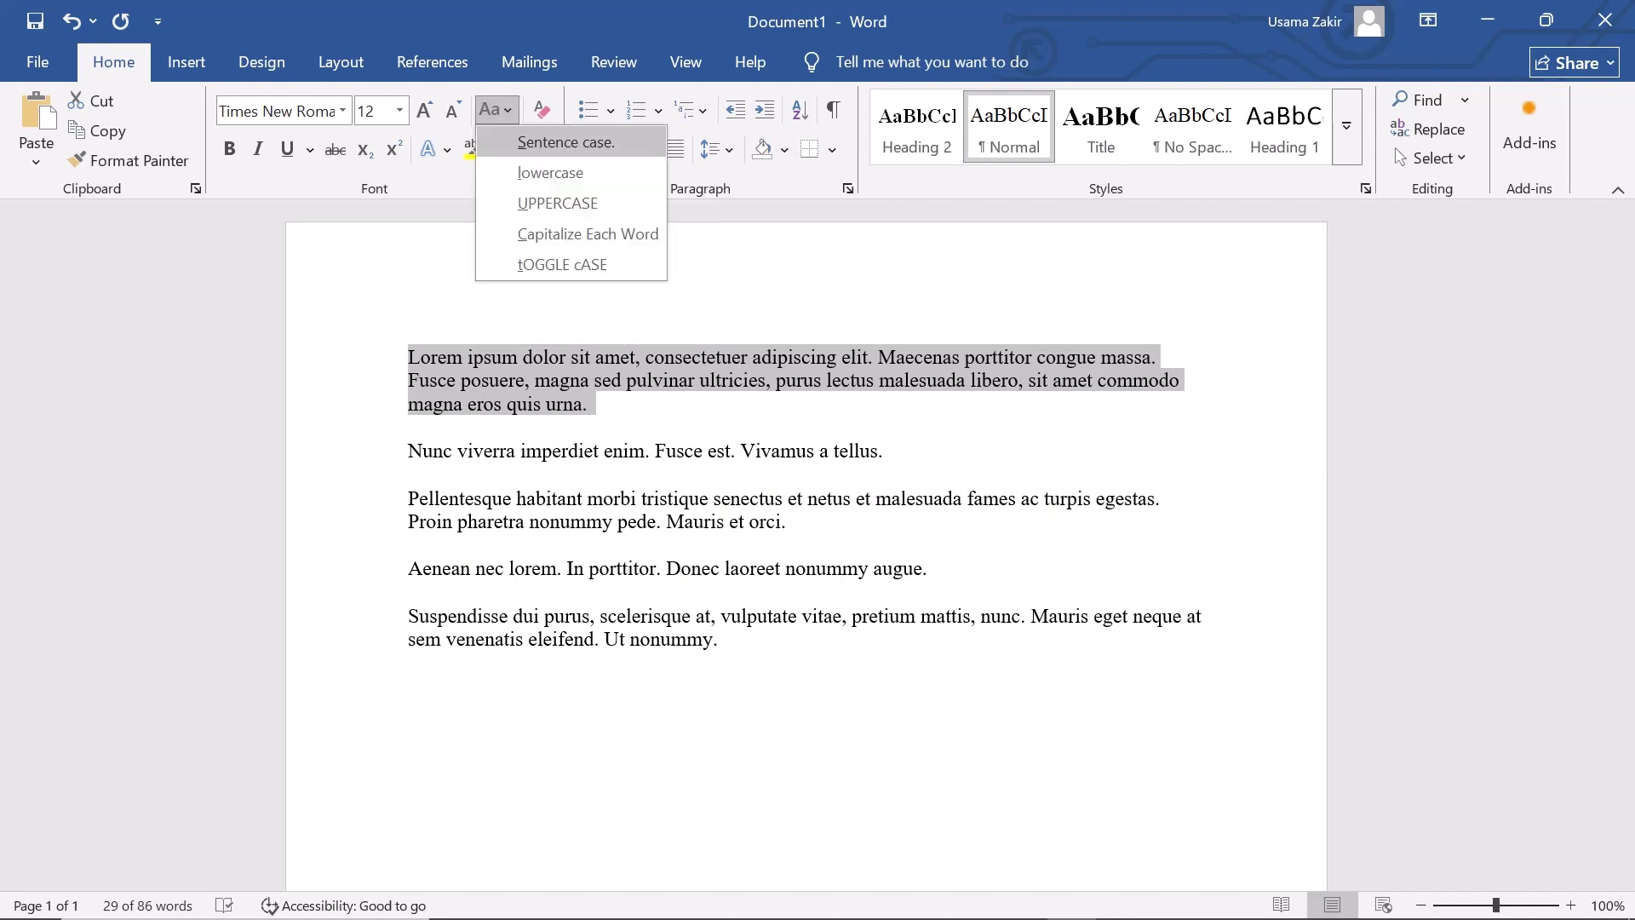
key("Return")
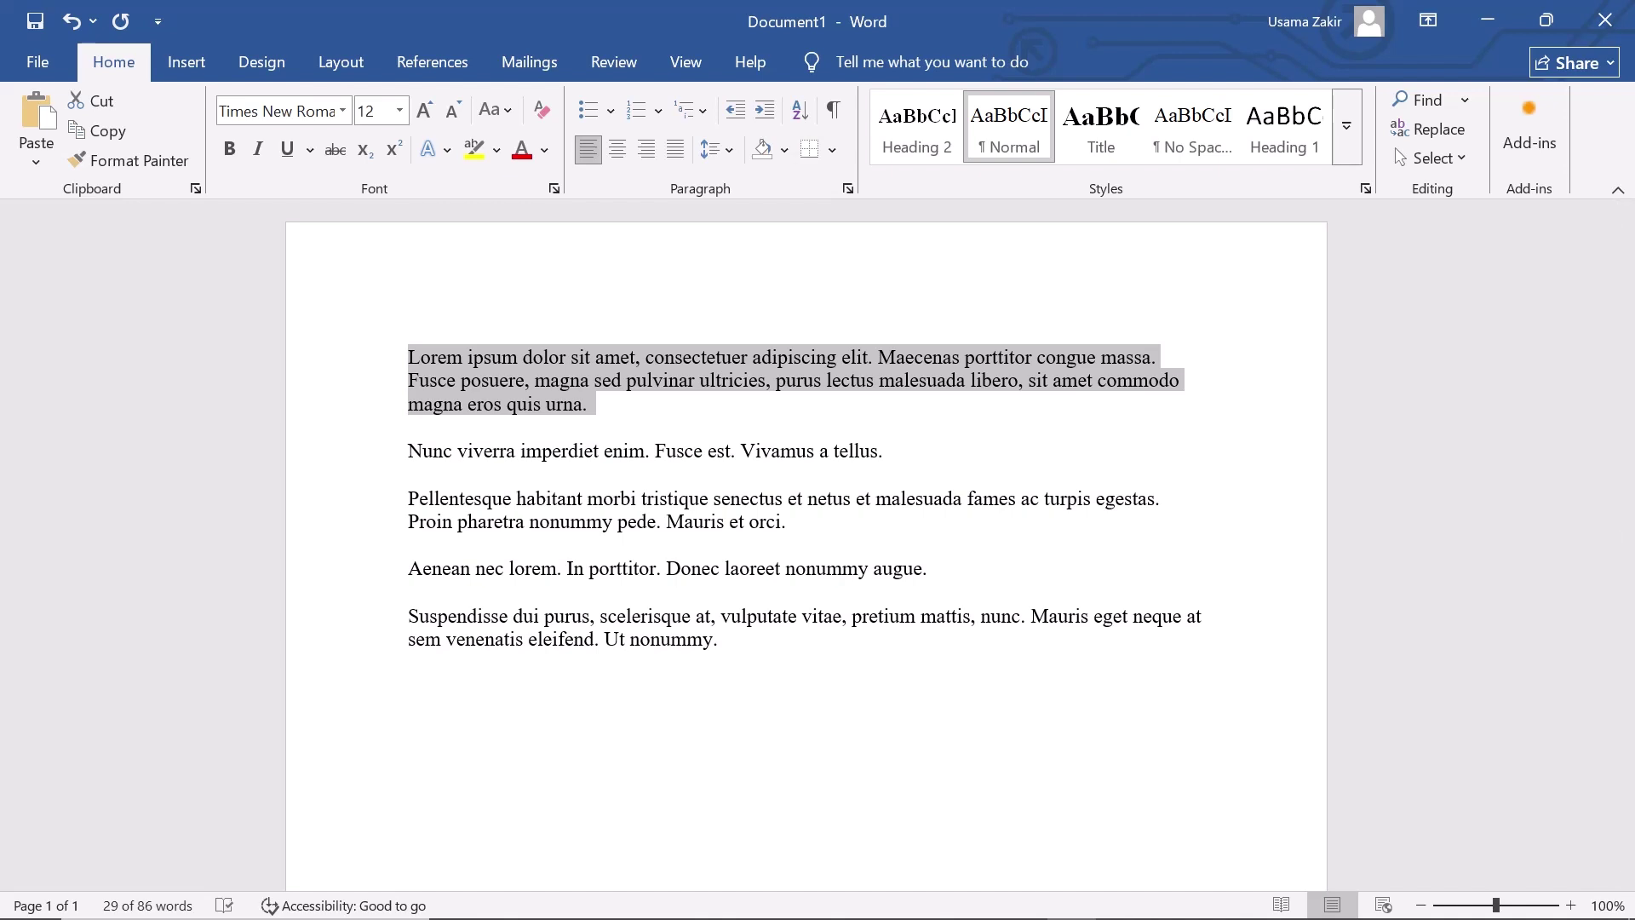
left_click(498, 110)
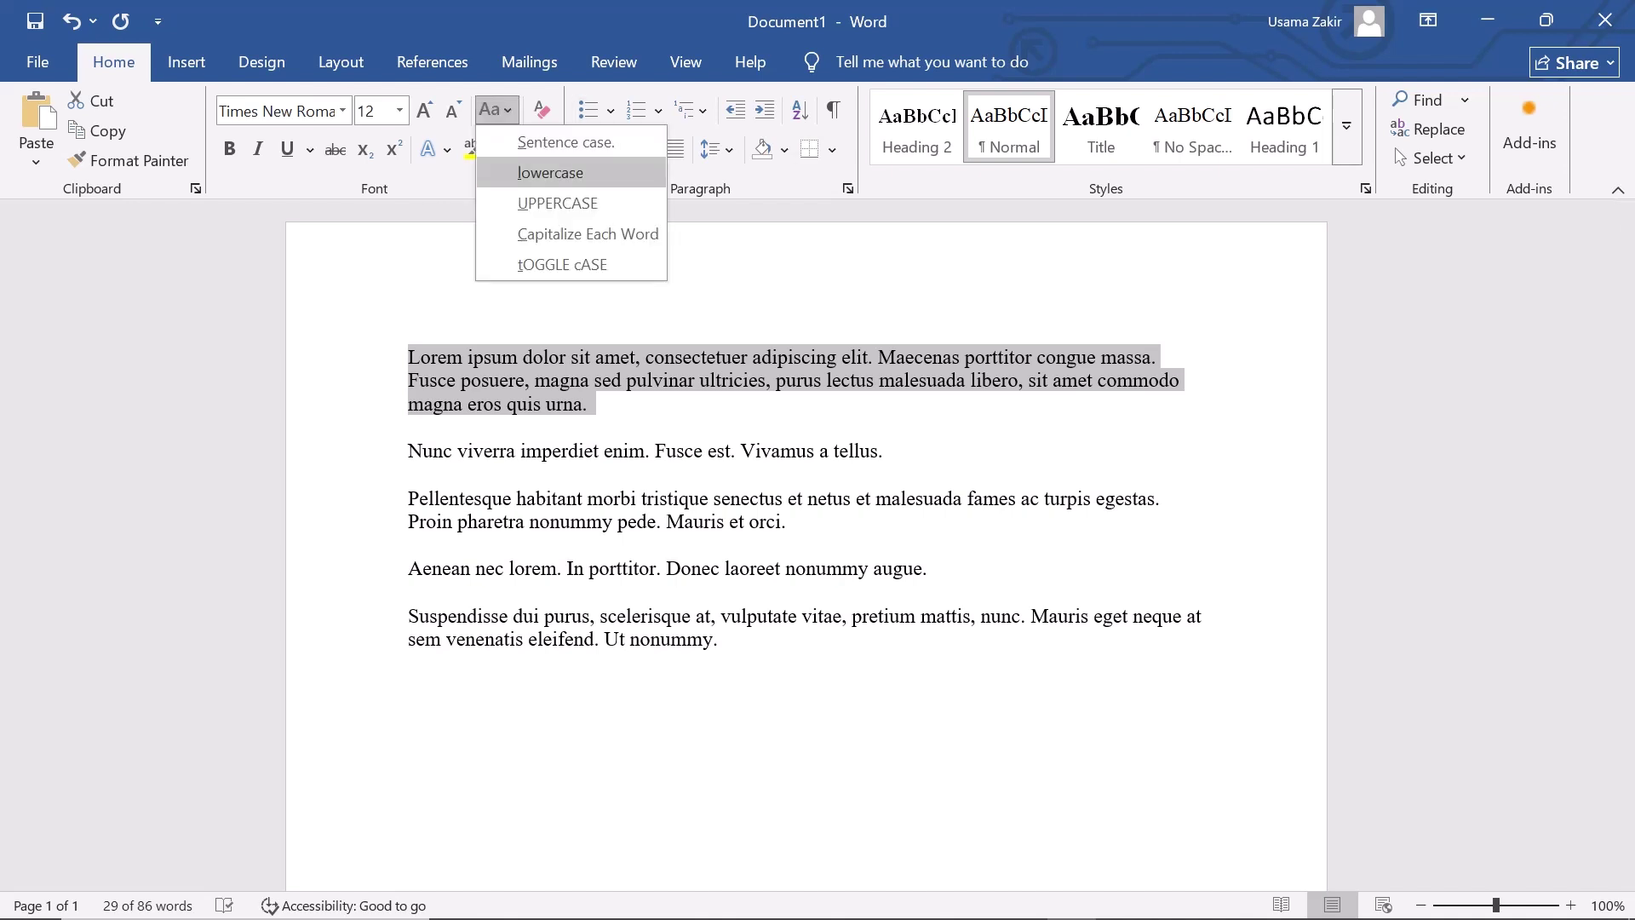
key("Return")
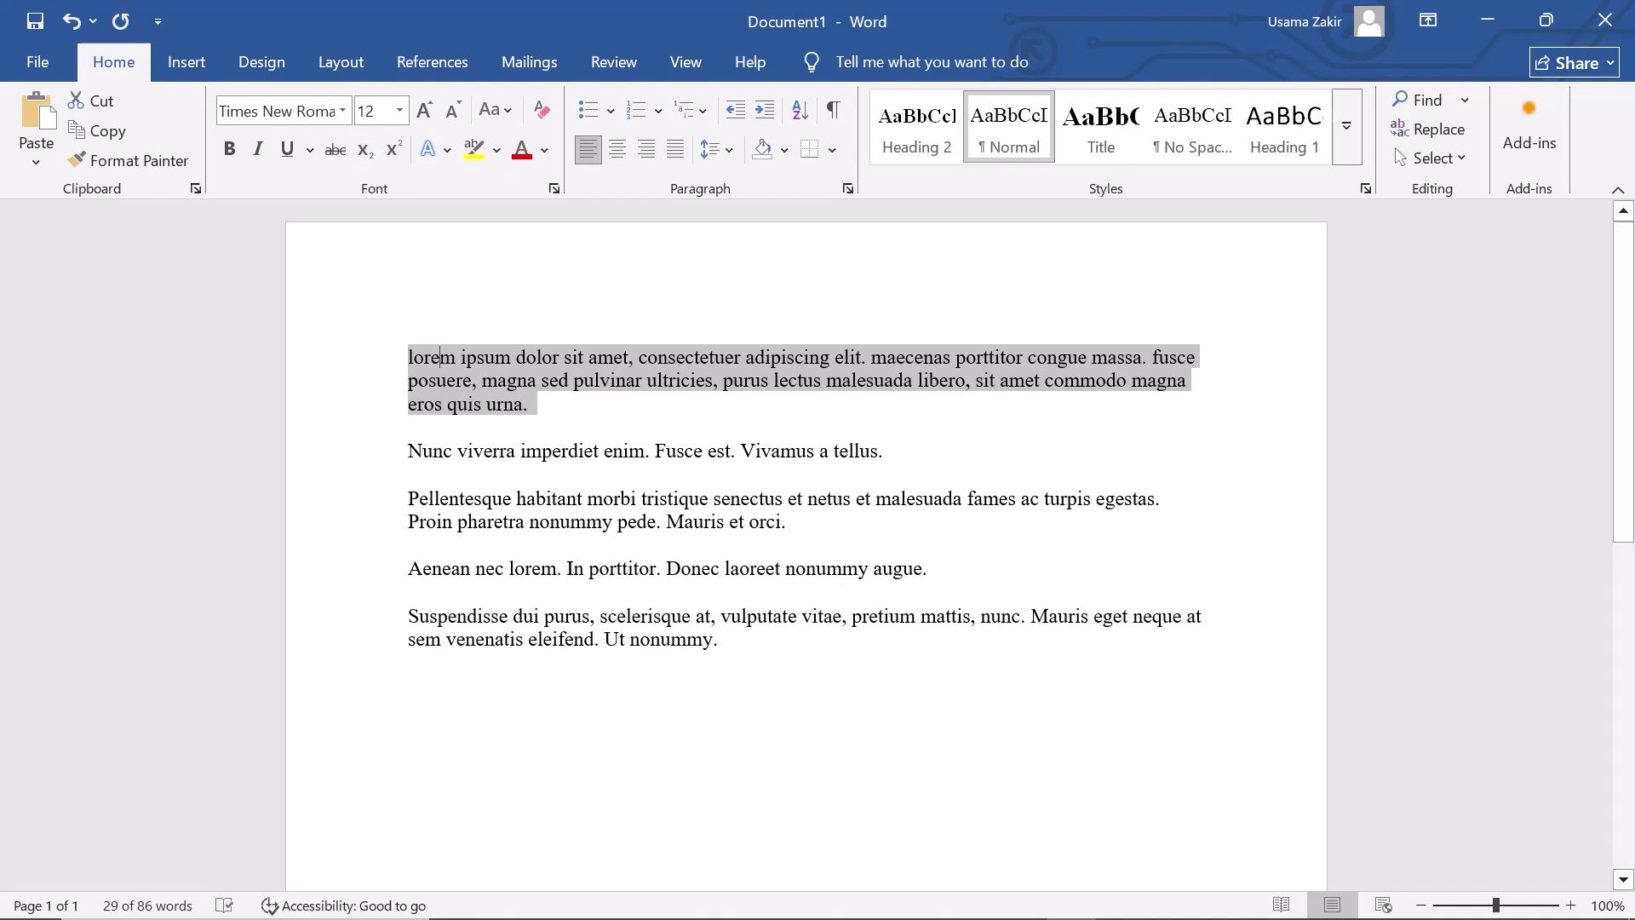
Add the heading "Lower Case" on its own line above the first paragraph and make it bold
left_click(440, 357)
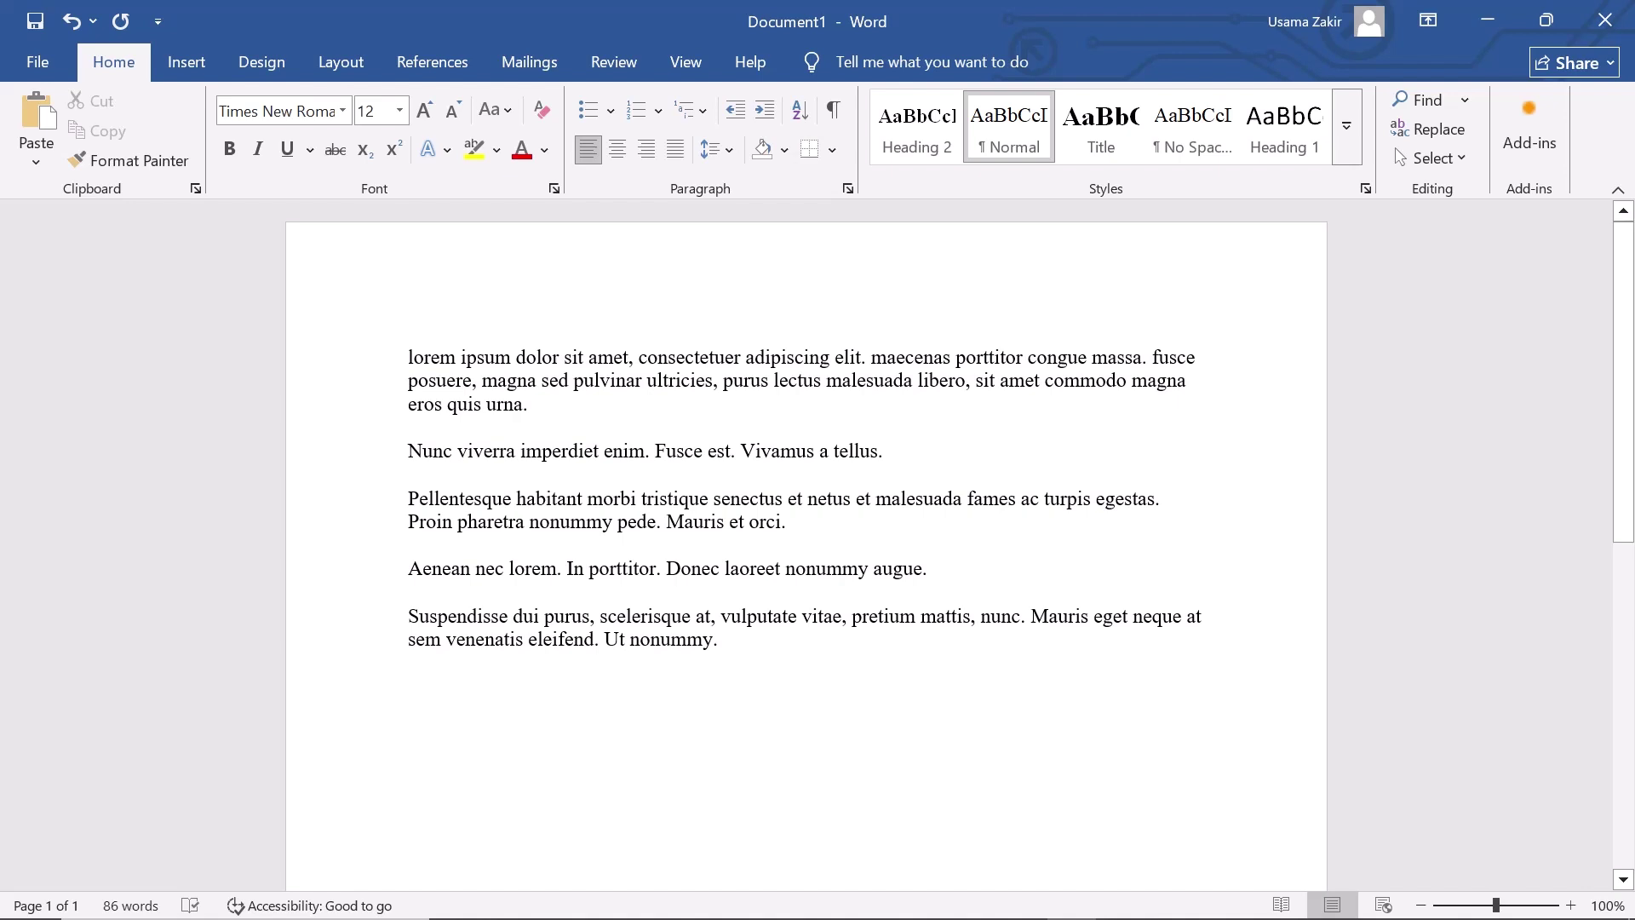
key("Return")
key("Up")
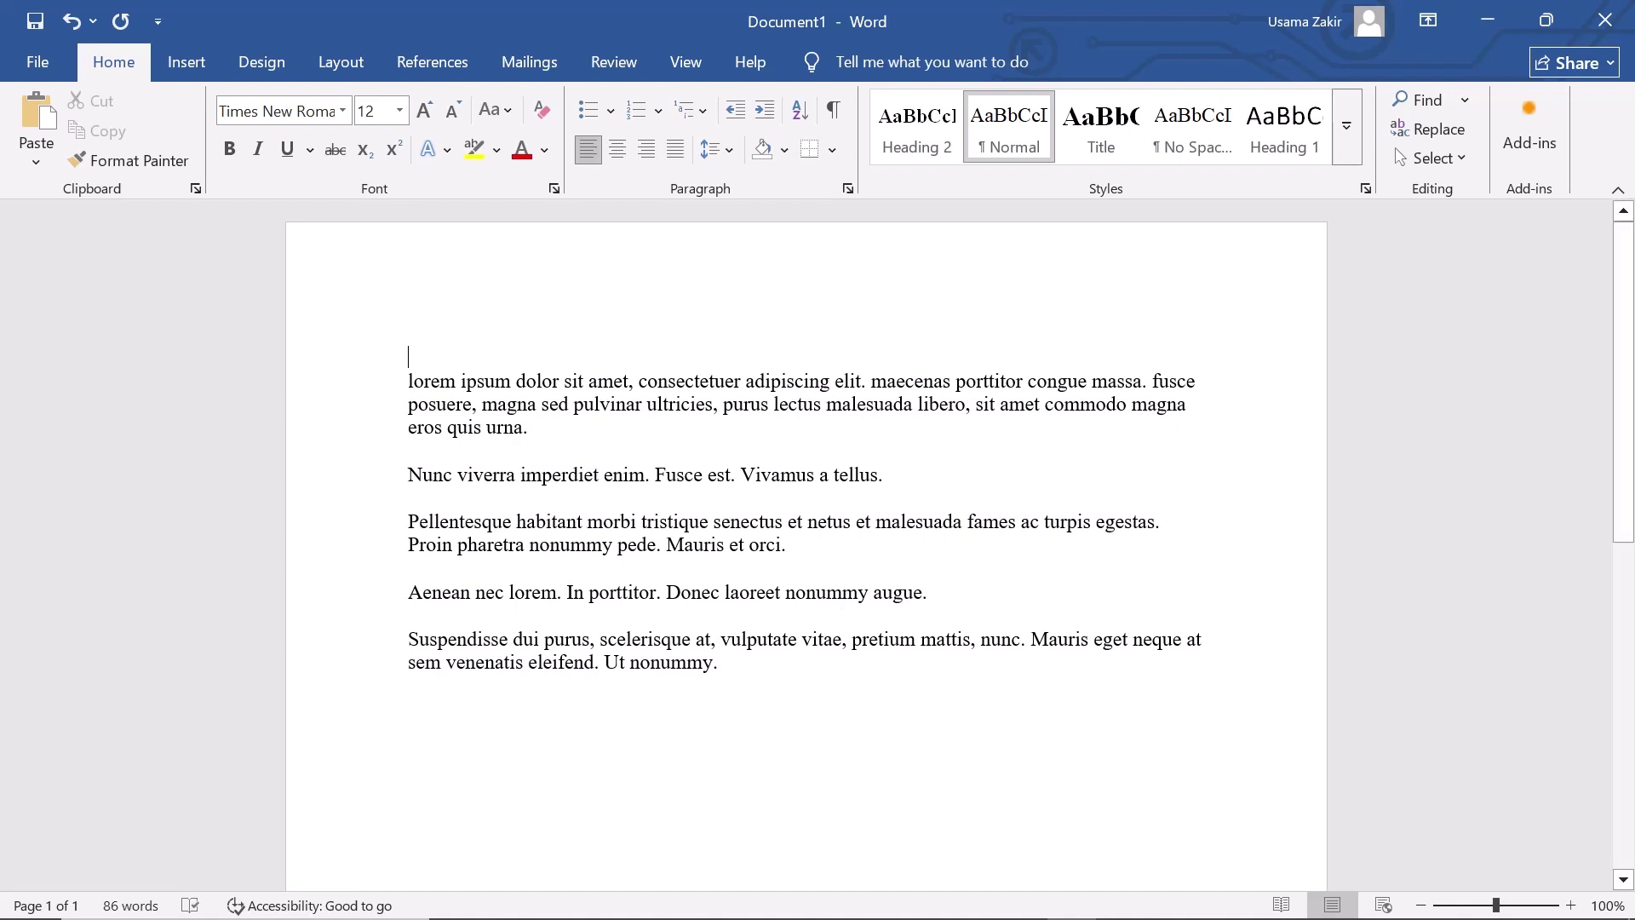
type("Lowe")
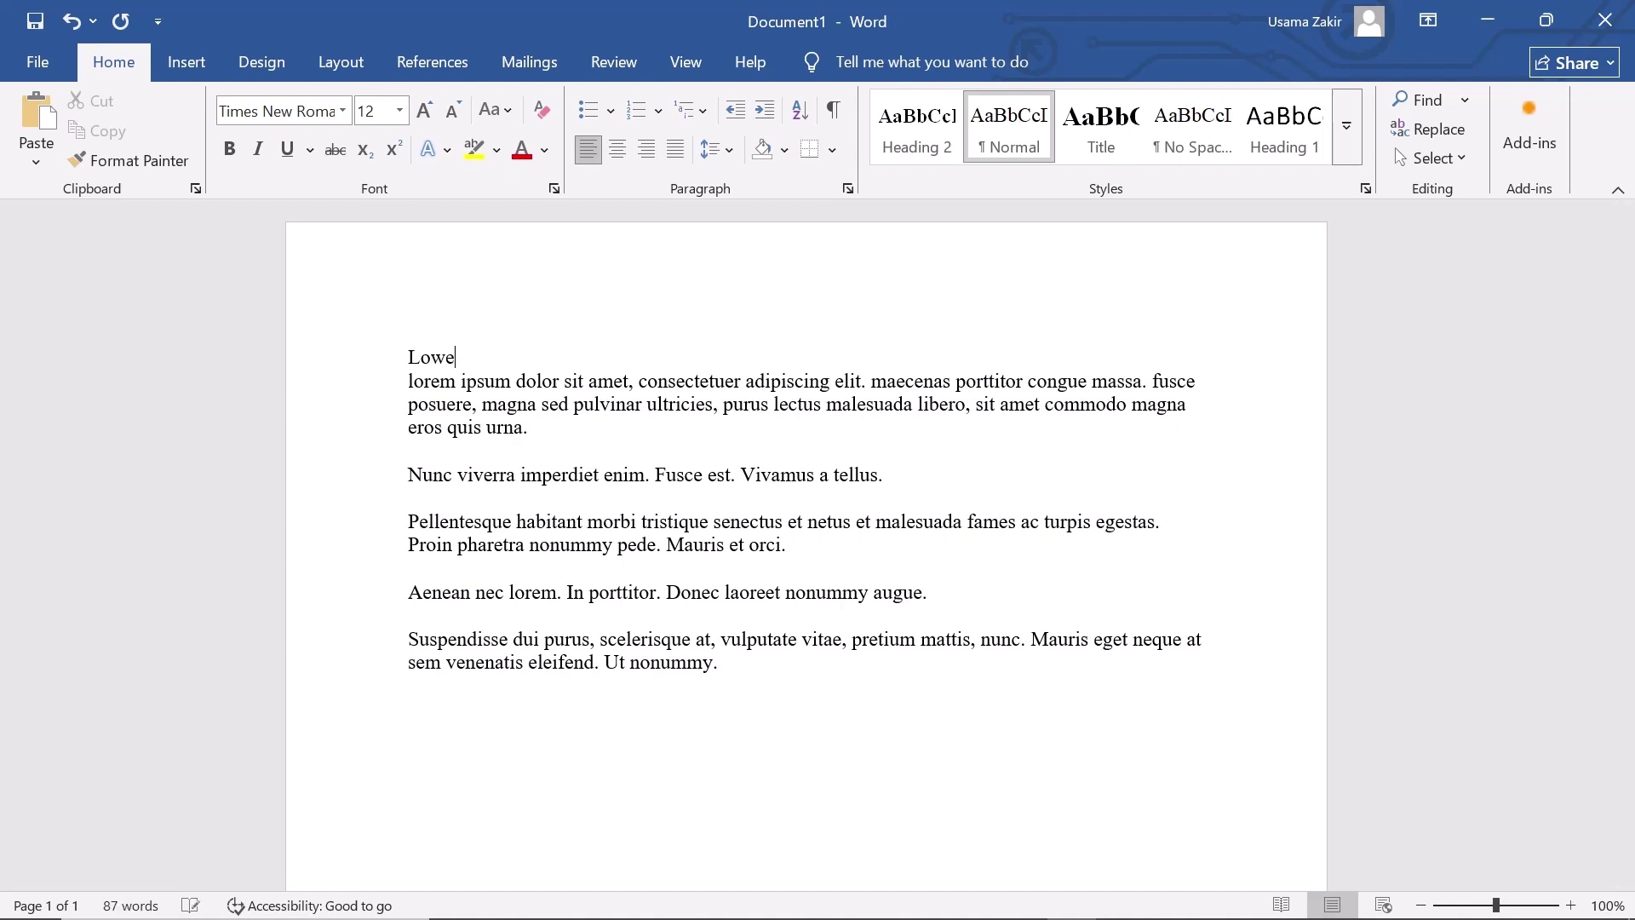
type(" Case")
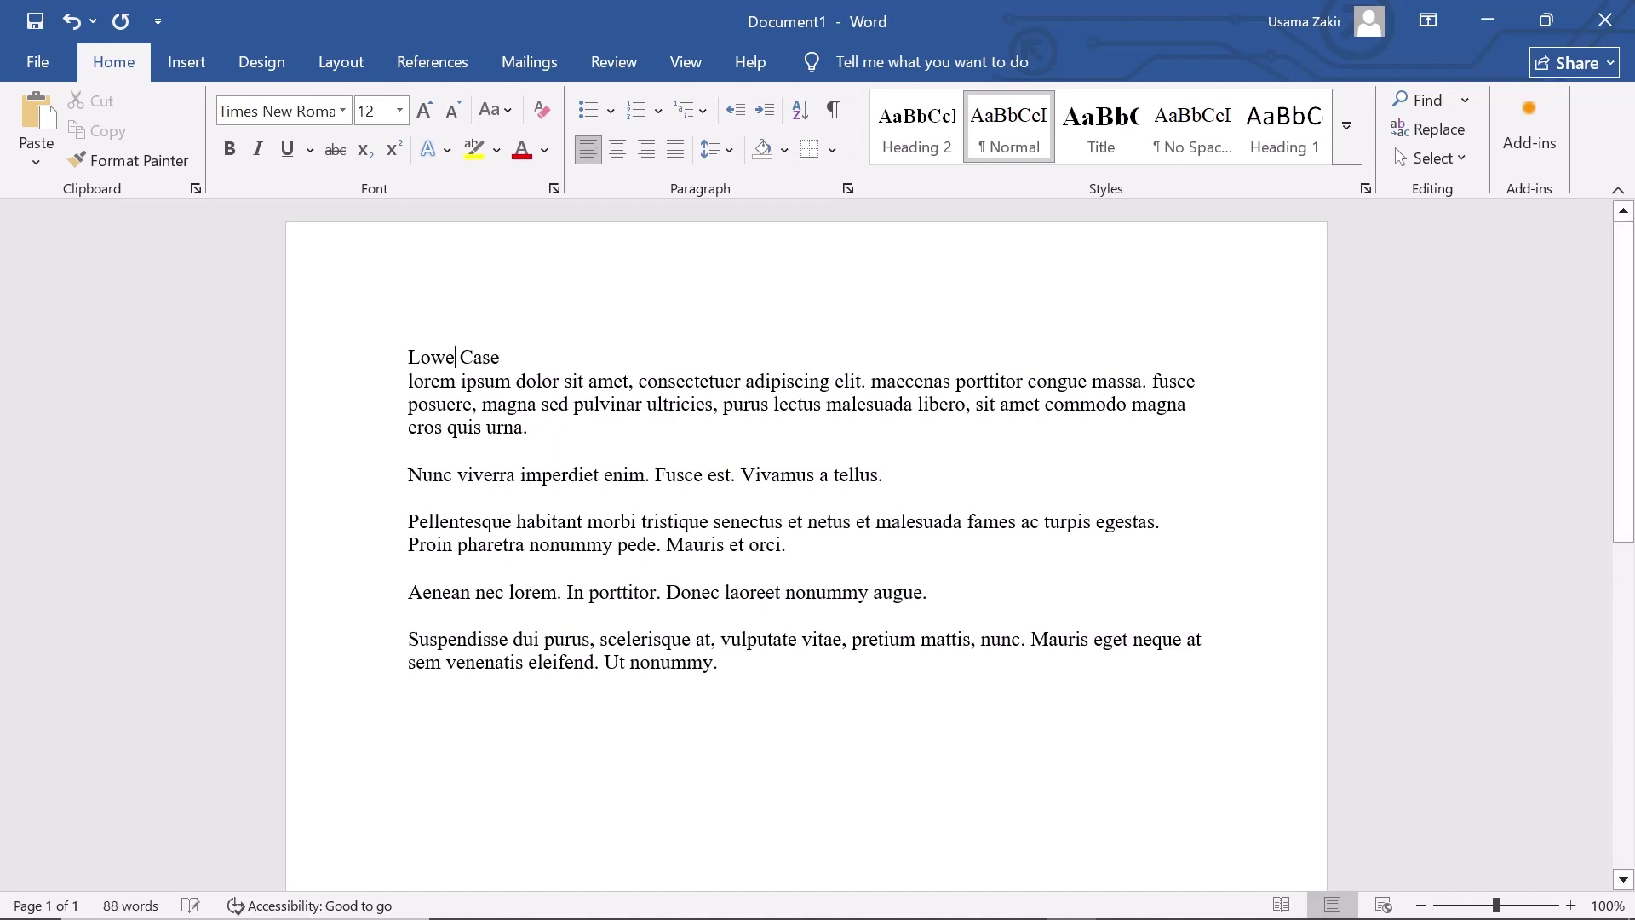
type("r")
triple_click(457, 357)
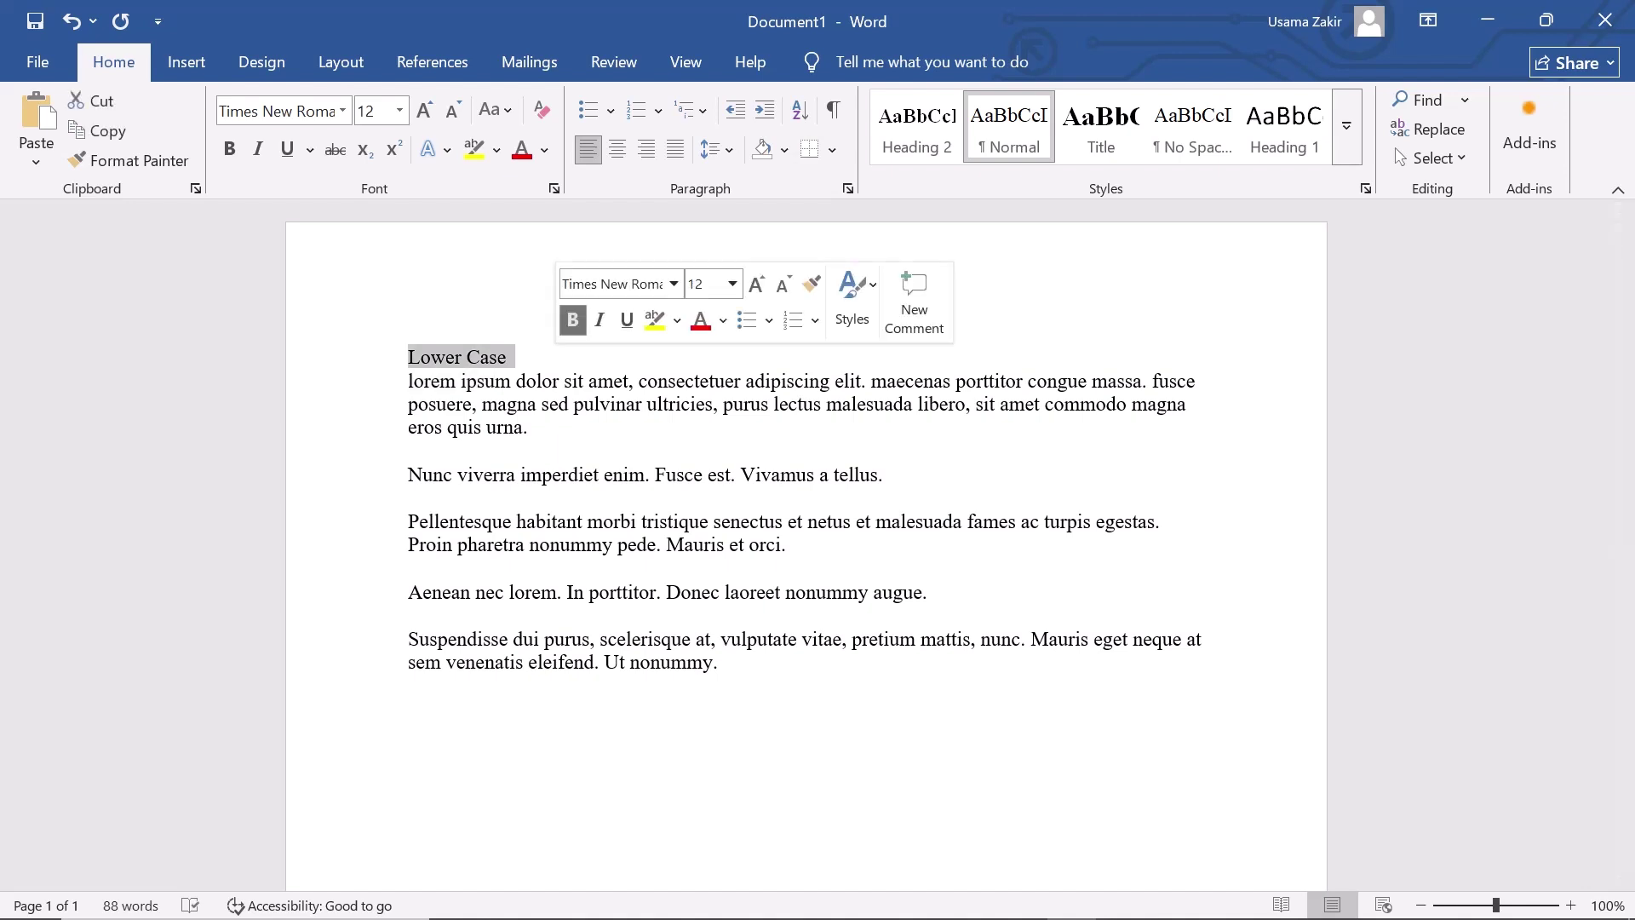
key("ctrl+b")
left_click(517, 357)
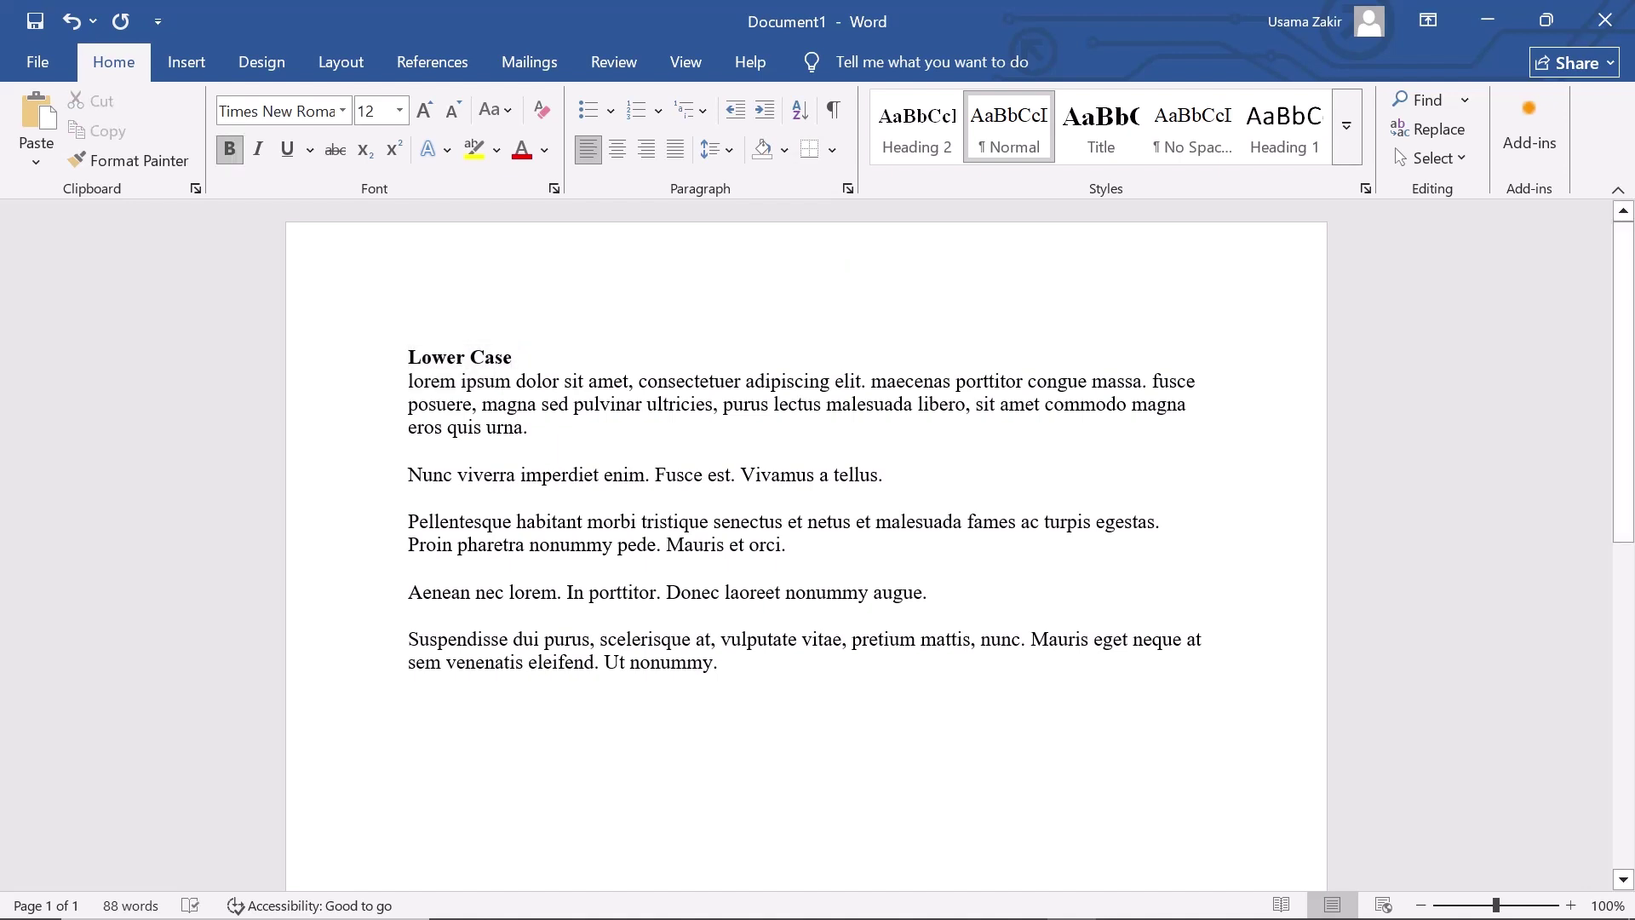
left_click(409, 451)
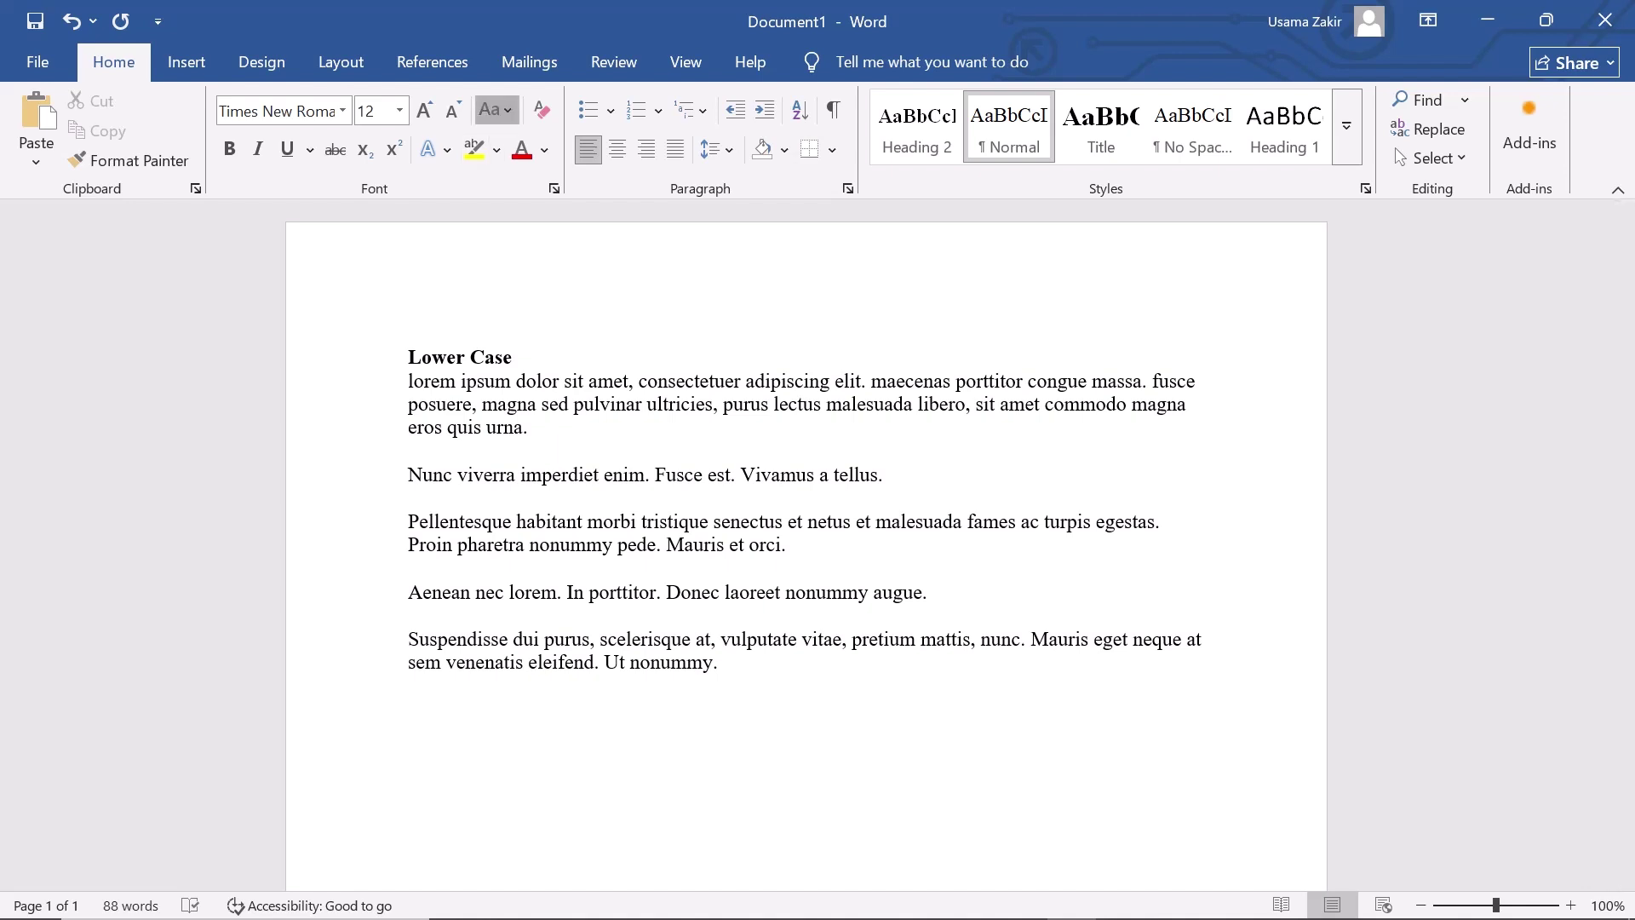
left_click(496, 109)
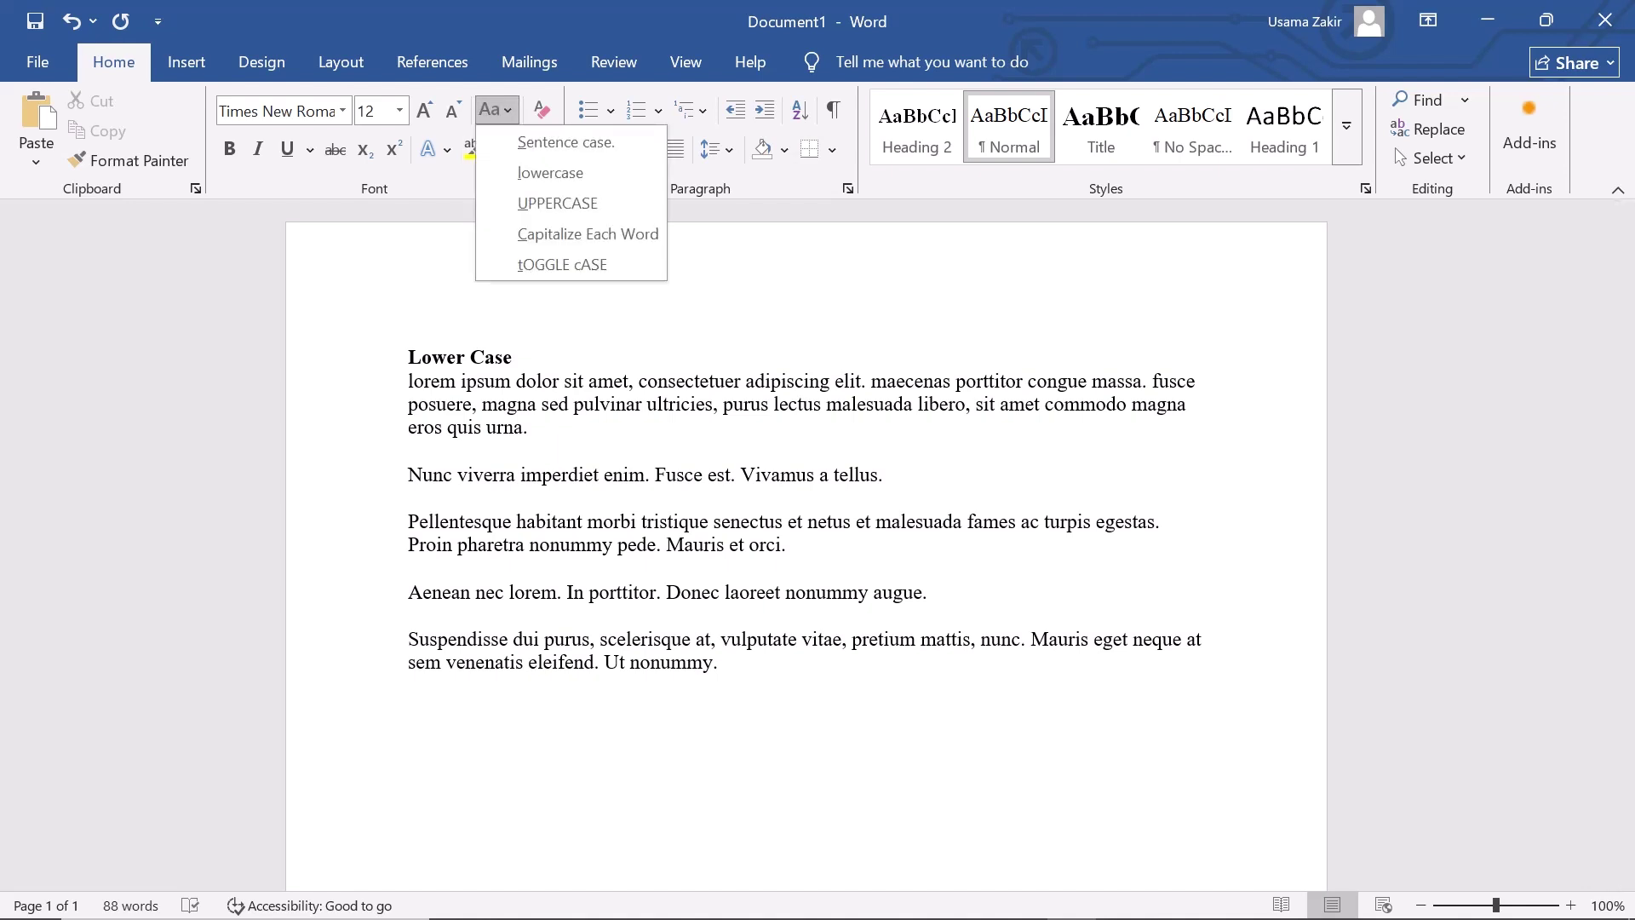
key("Escape")
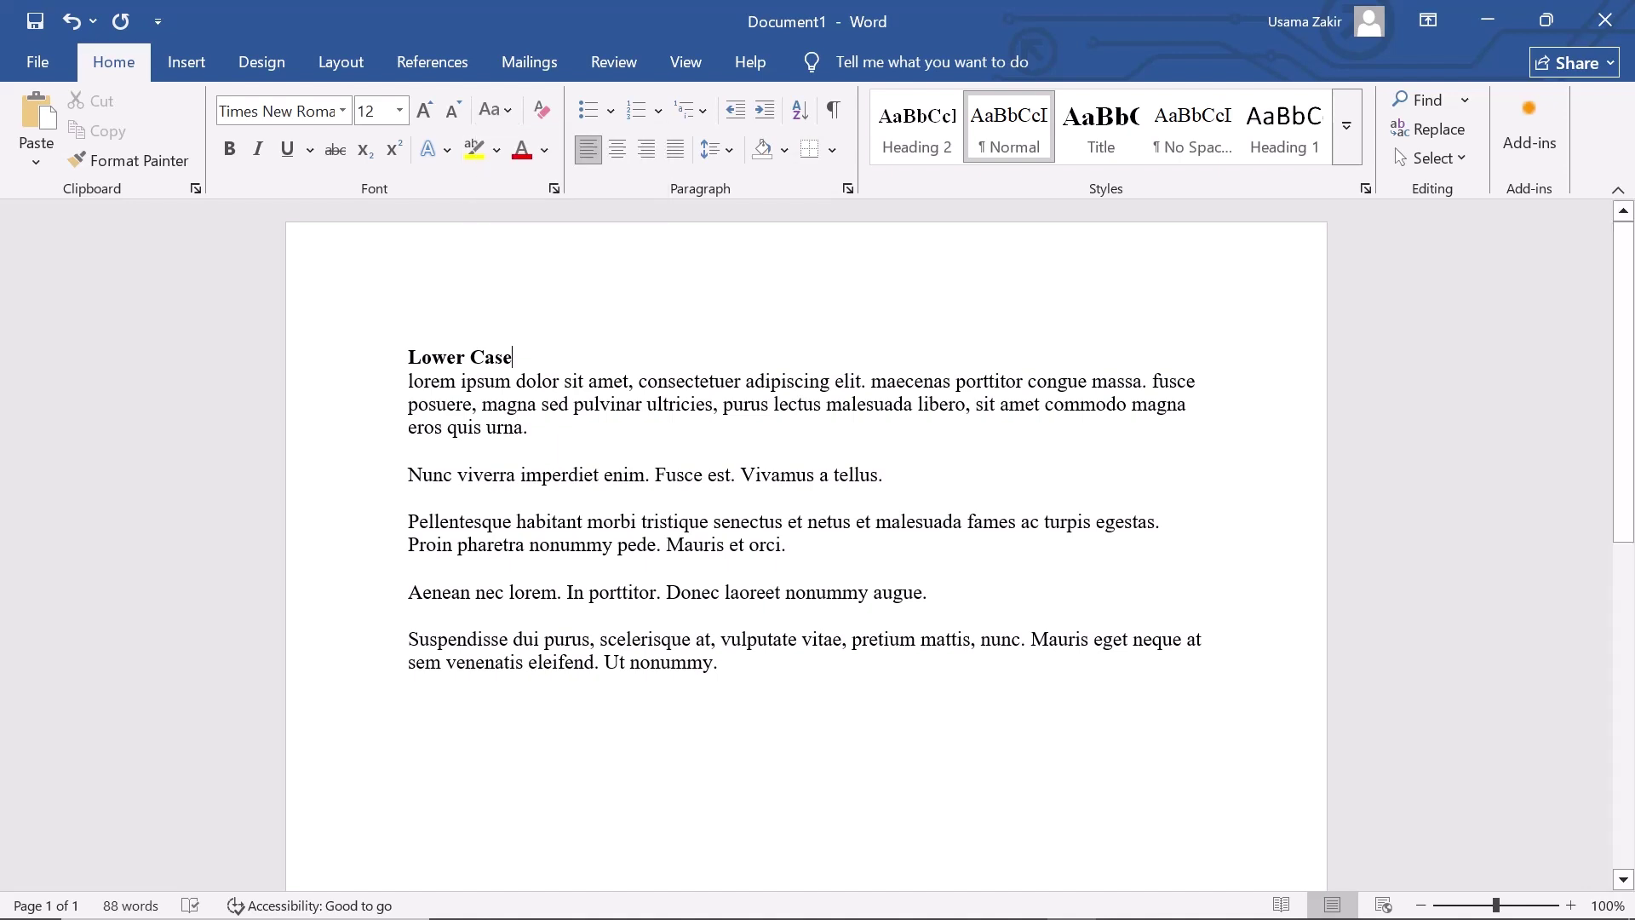
Insert a blank line between the "Lower Case" heading and the lowercase paragraph
key("Return")
key("ctrl+b")
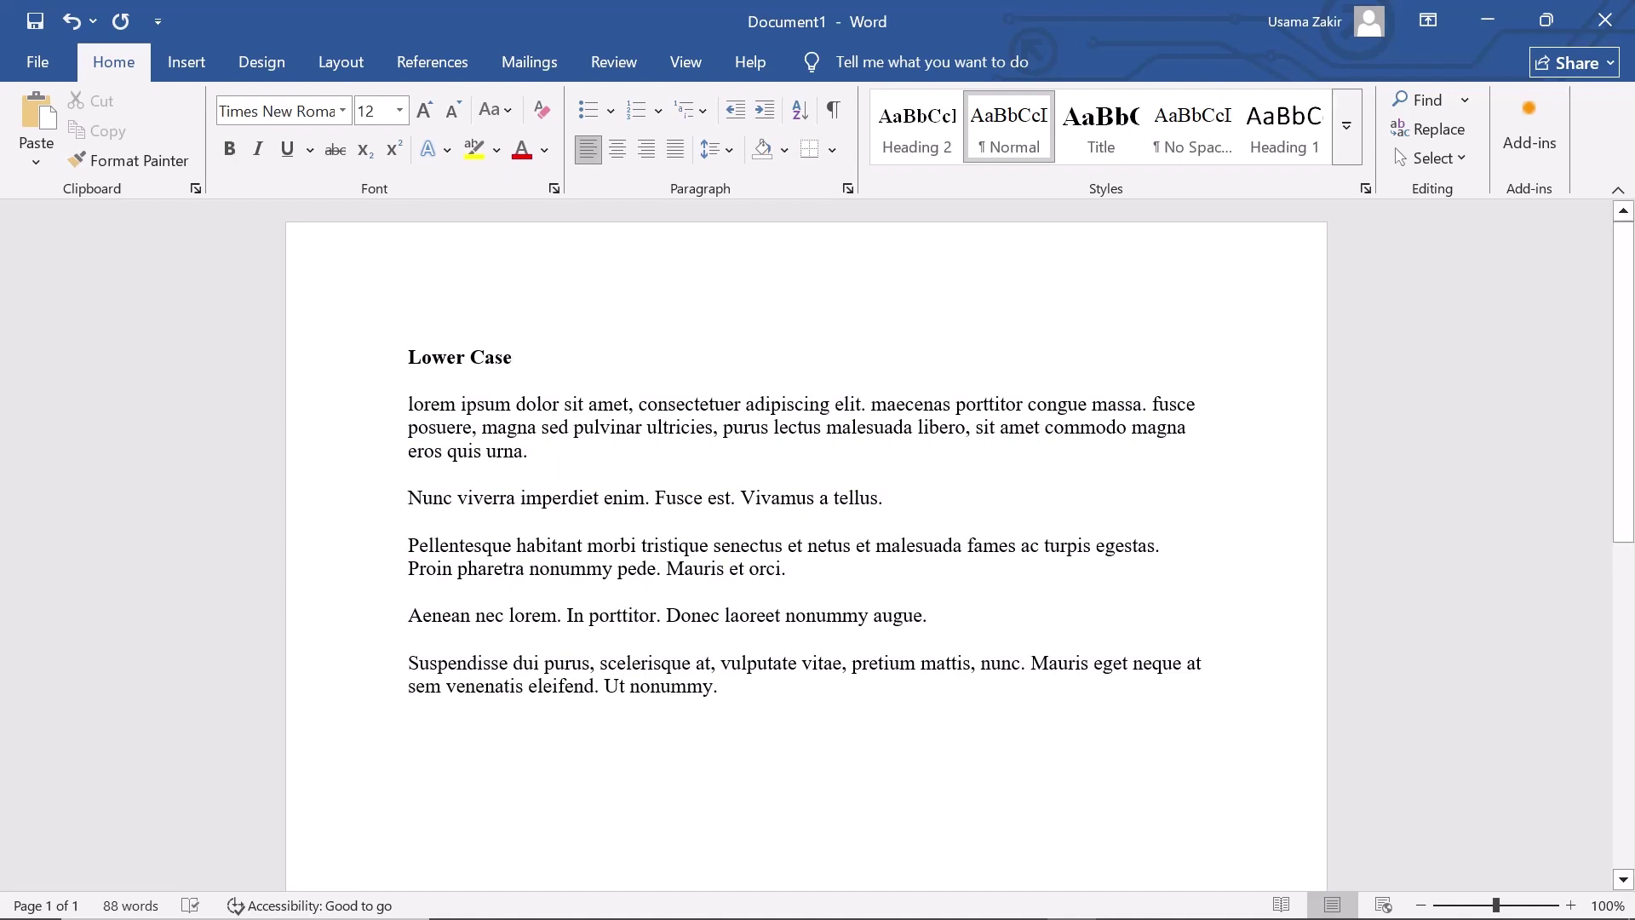
Add a bold "Upper Case" heading above the second paragraph, with a blank line beneath it
key("Return")
type("U")
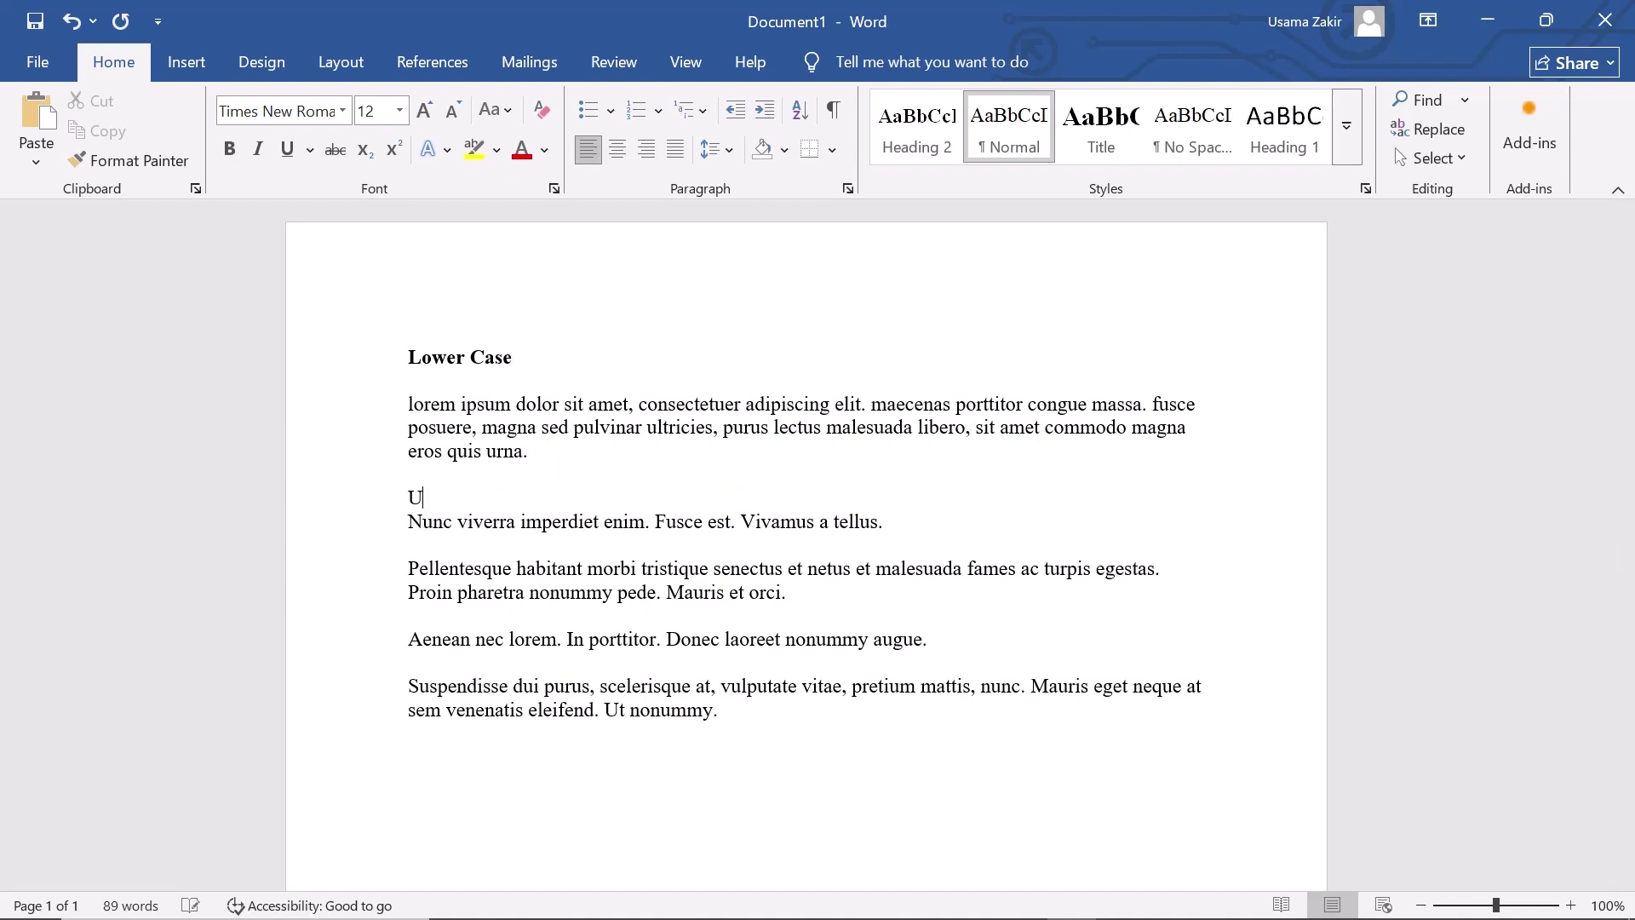
type("pper Case")
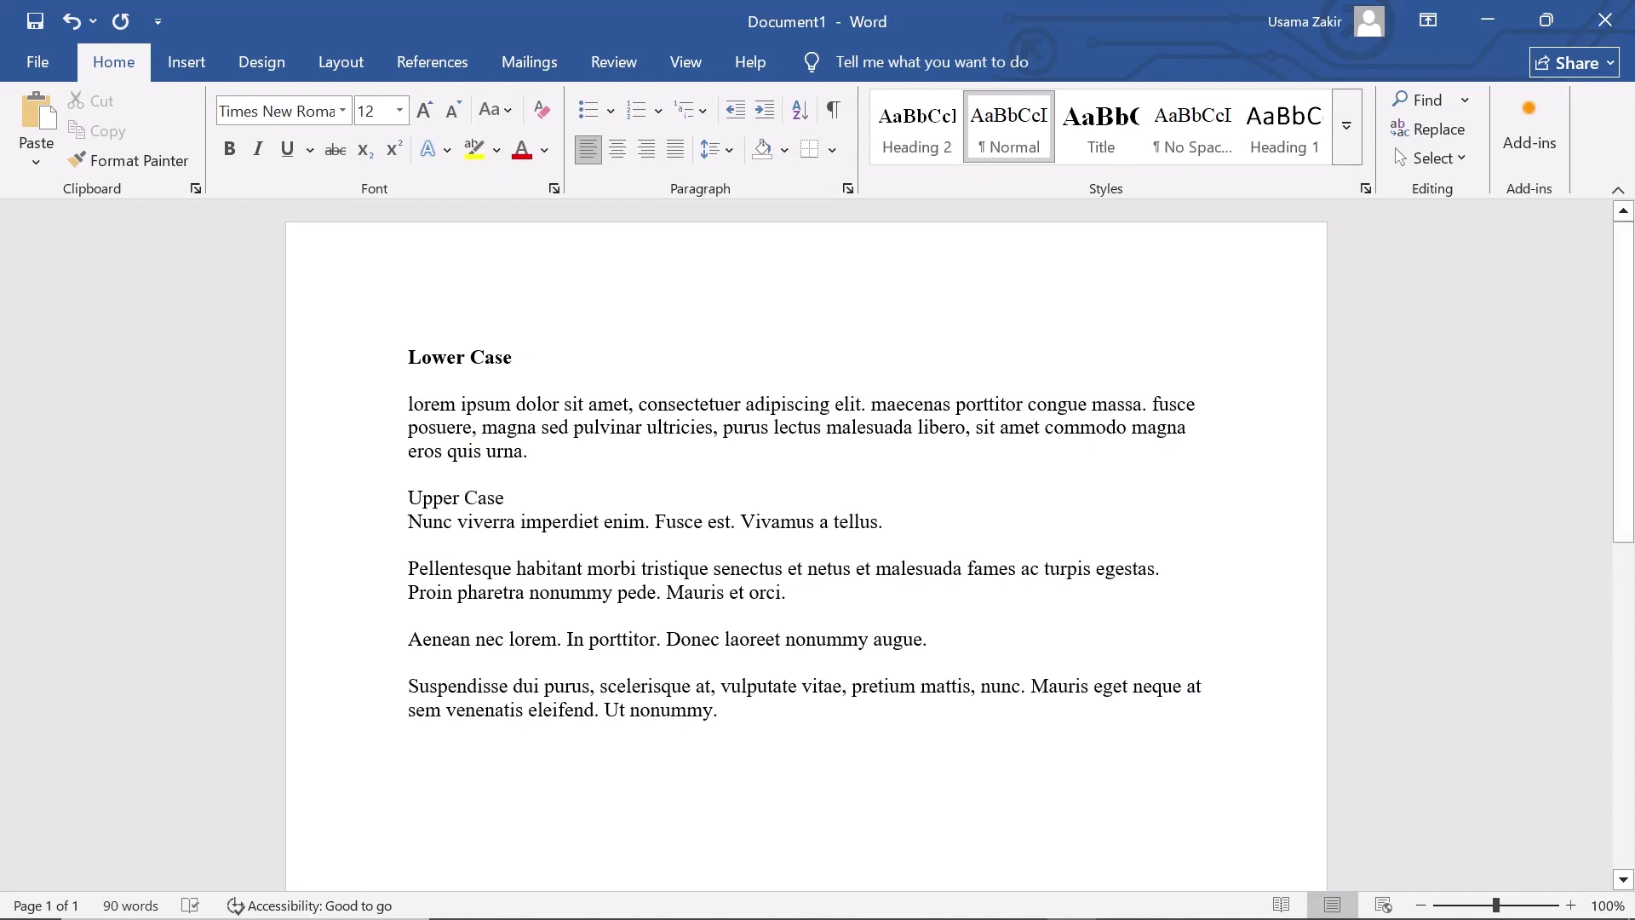
key("shift+Home")
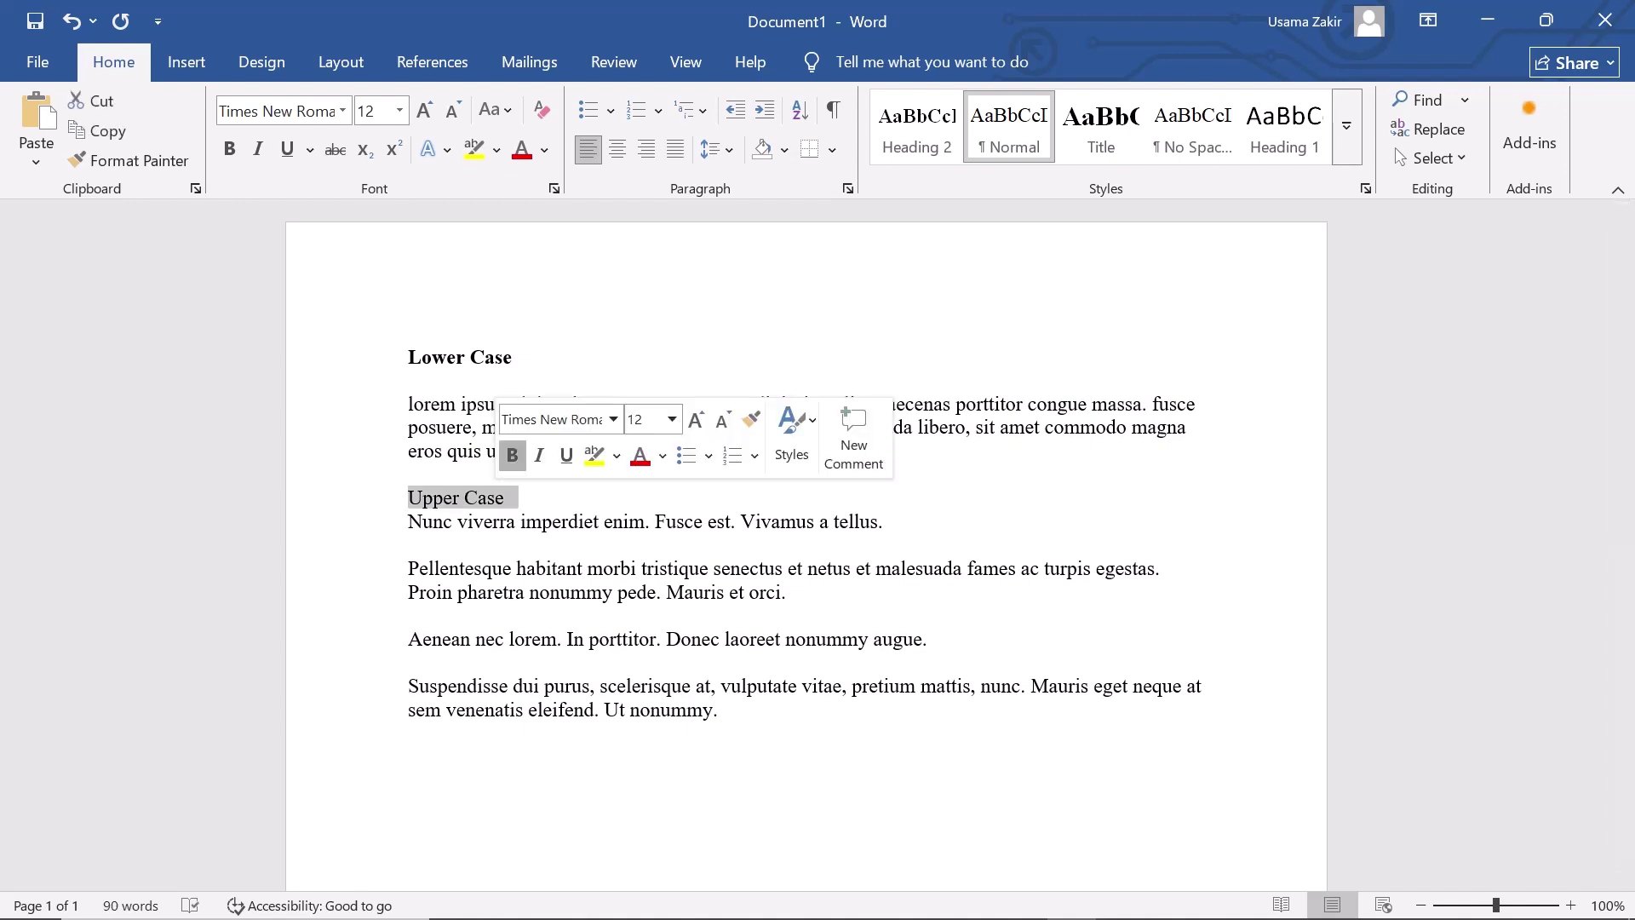
key("ctrl+b")
key("End")
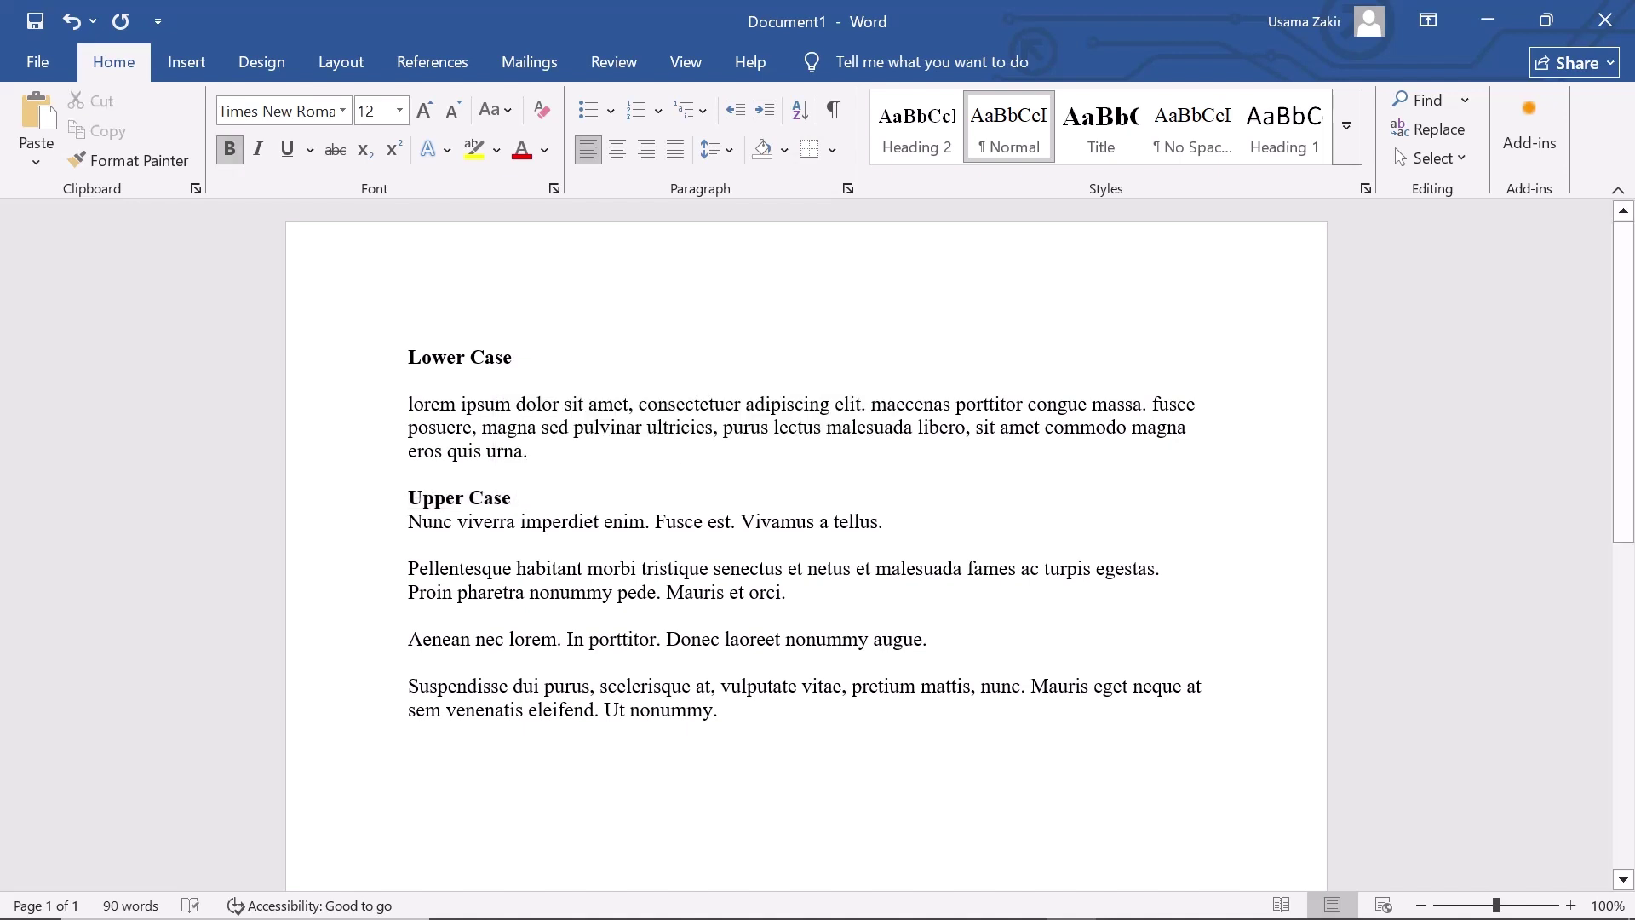
key("Return")
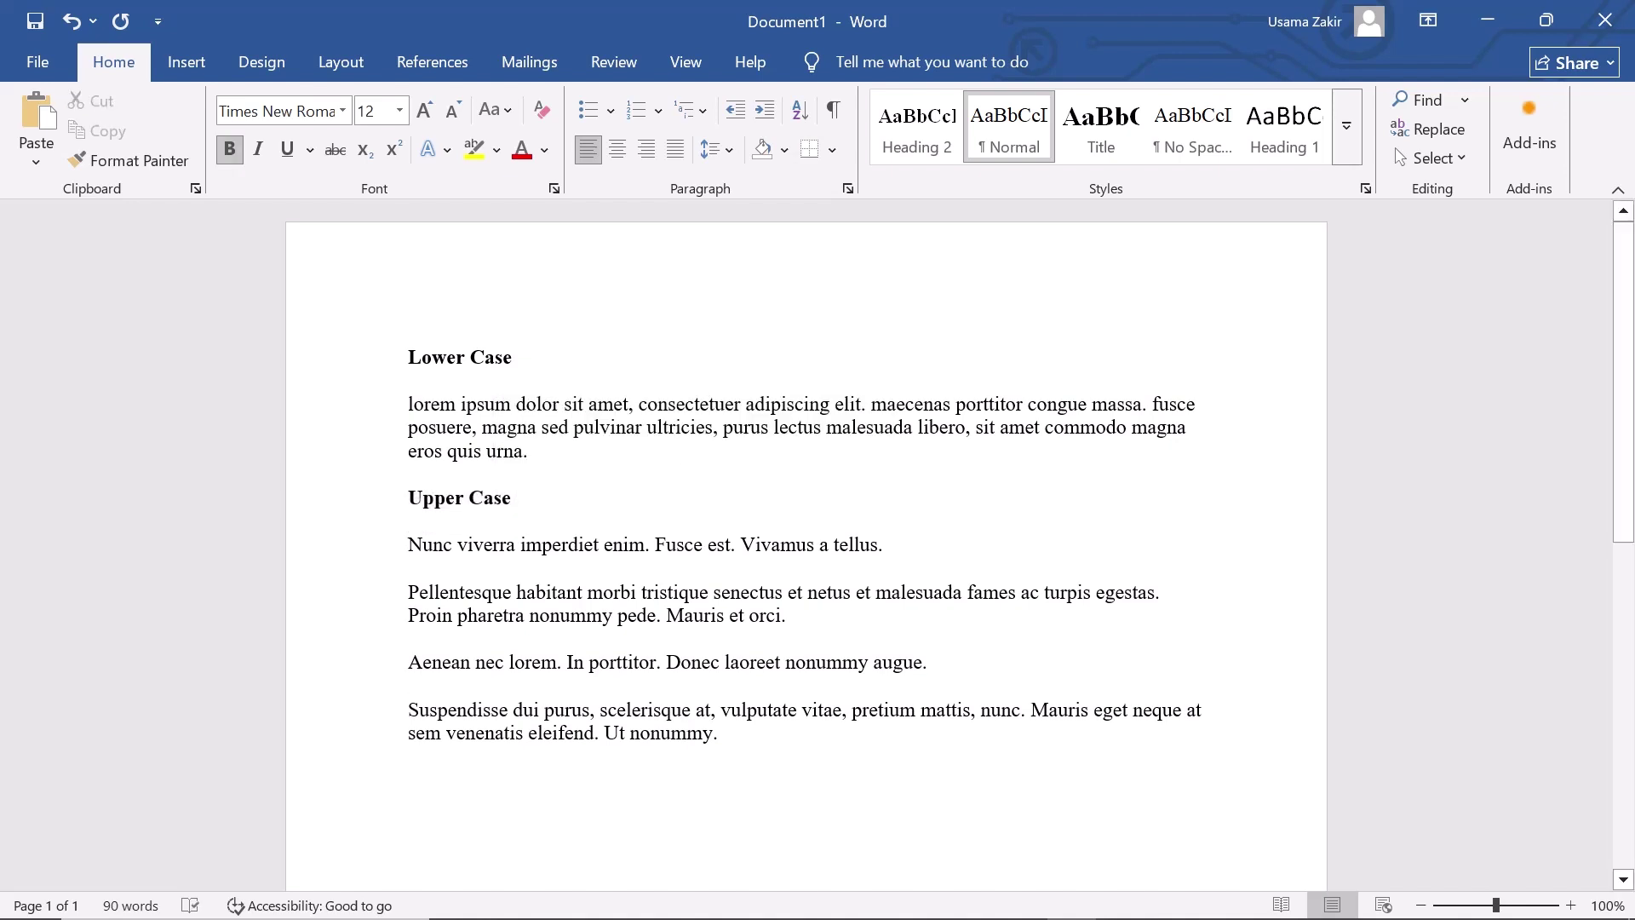
Change the case of the paragraph starting with "Nunc viverra" to UPPERCASE
key("shift+End")
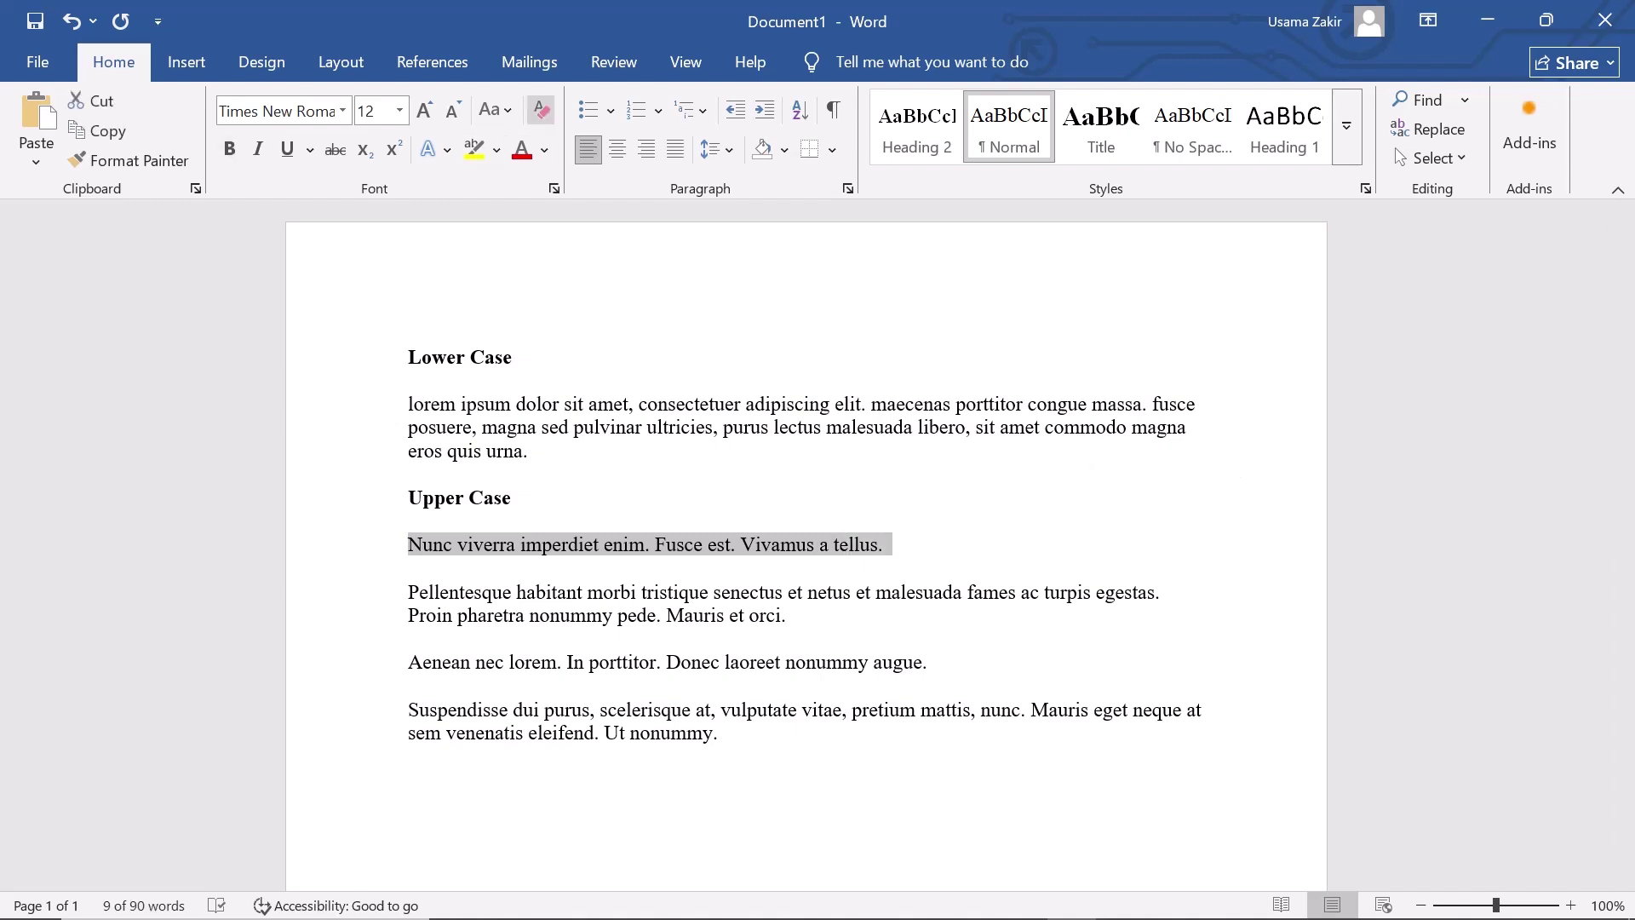
key("alt+h")
key("7")
key("Down")
key("Down")
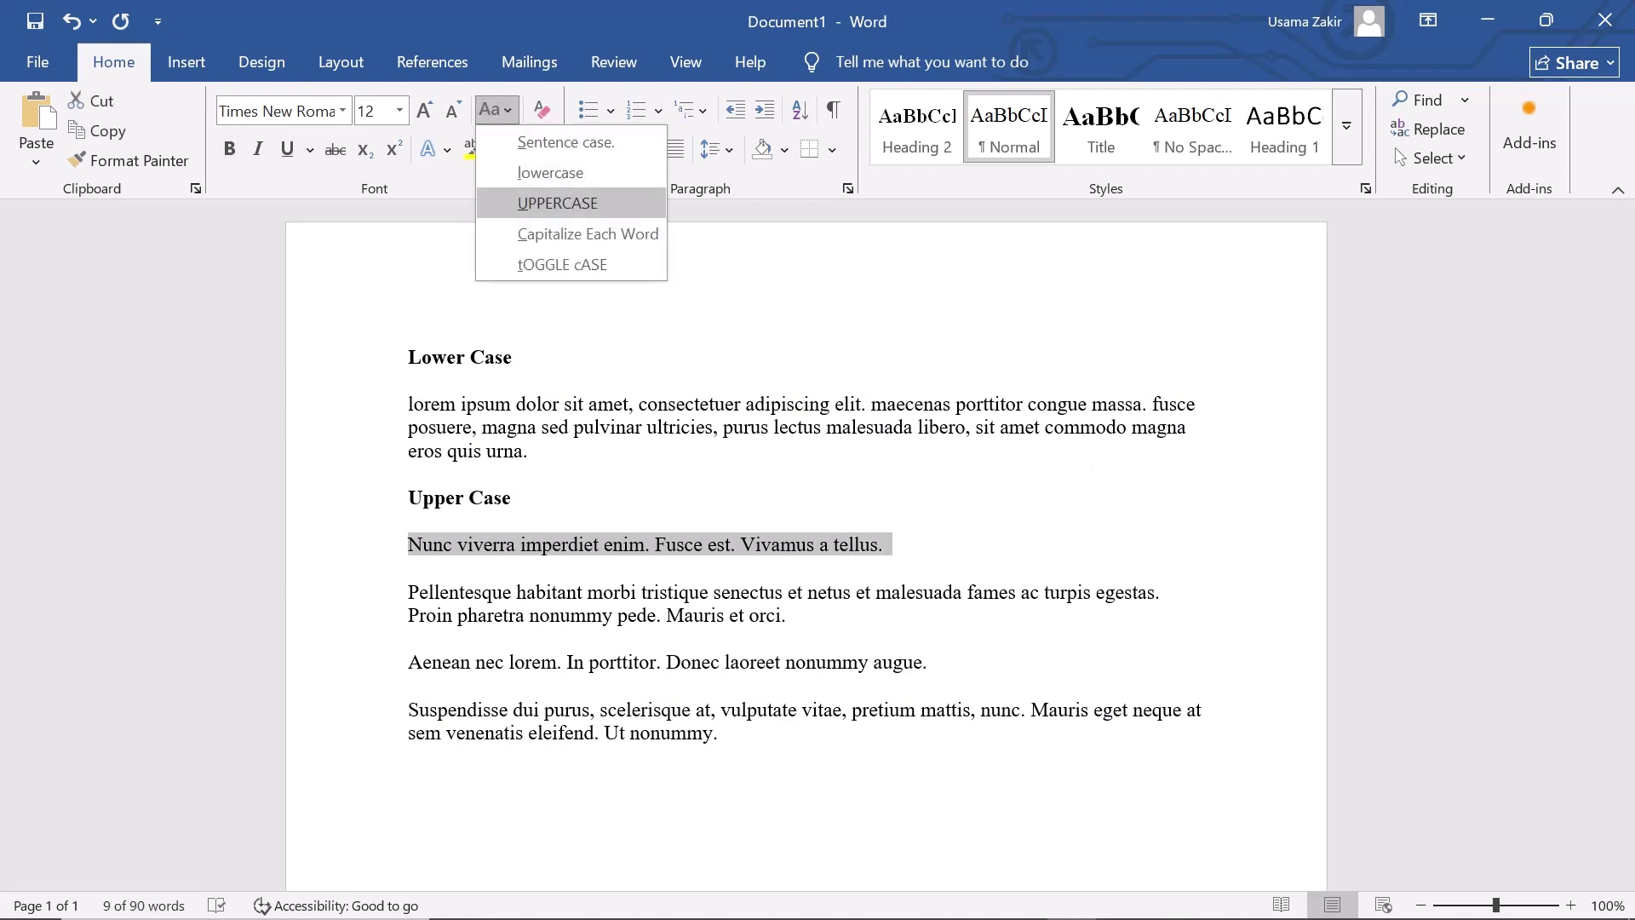
key("Return")
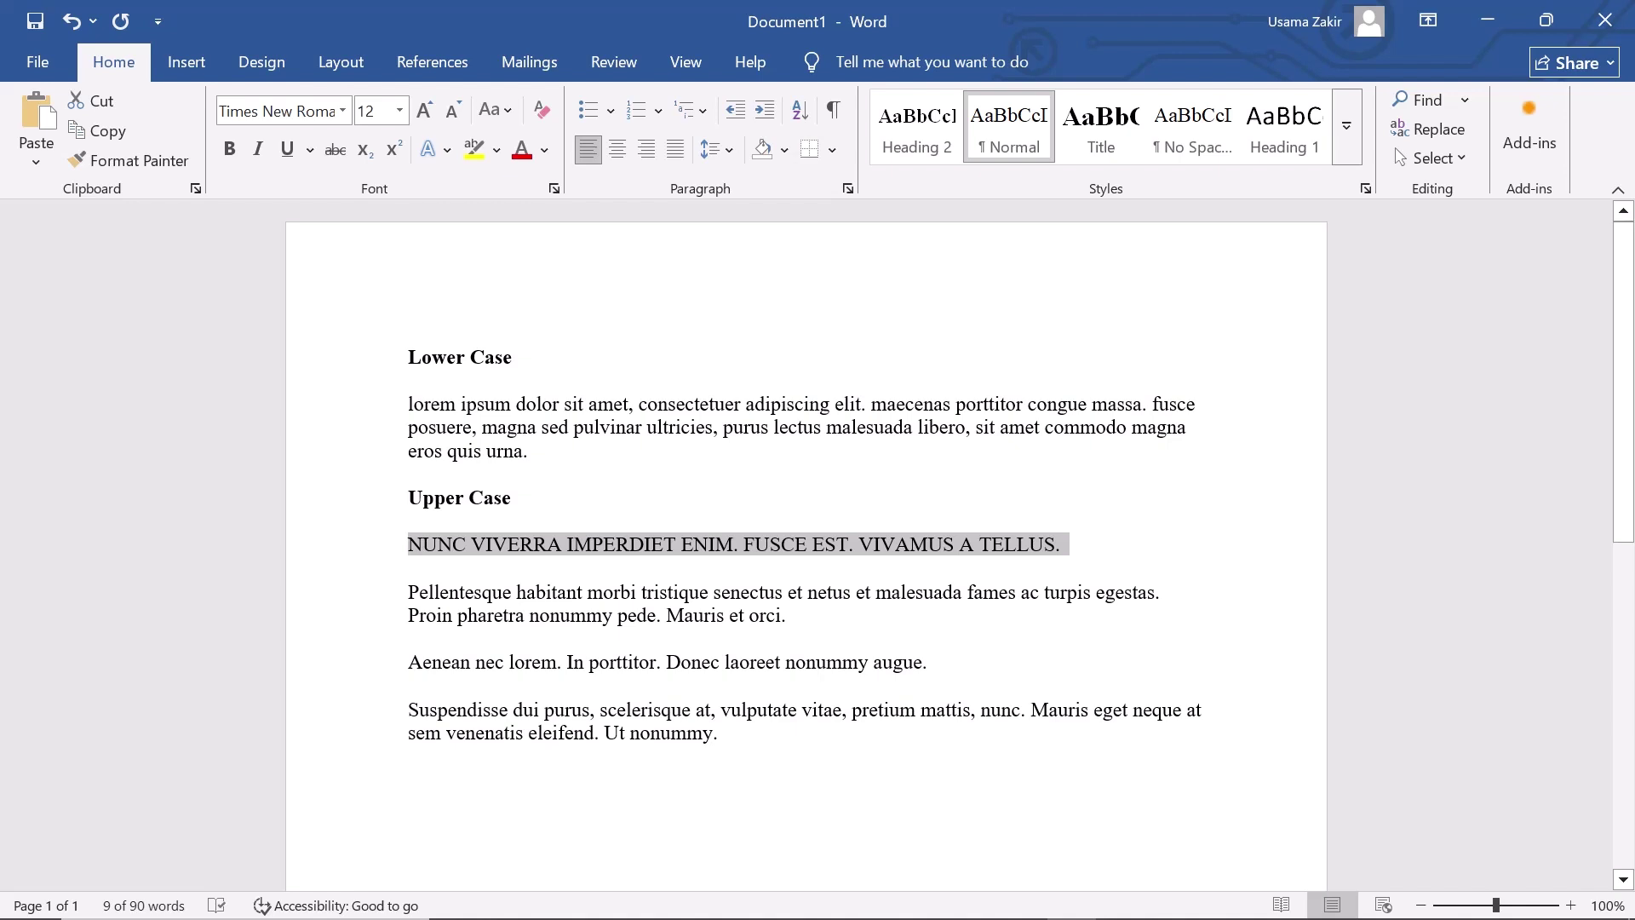
Add a bold "Captalize Each Word" heading on its own line above the paragraph starting with "Pellentesque habitant"
key("Down")
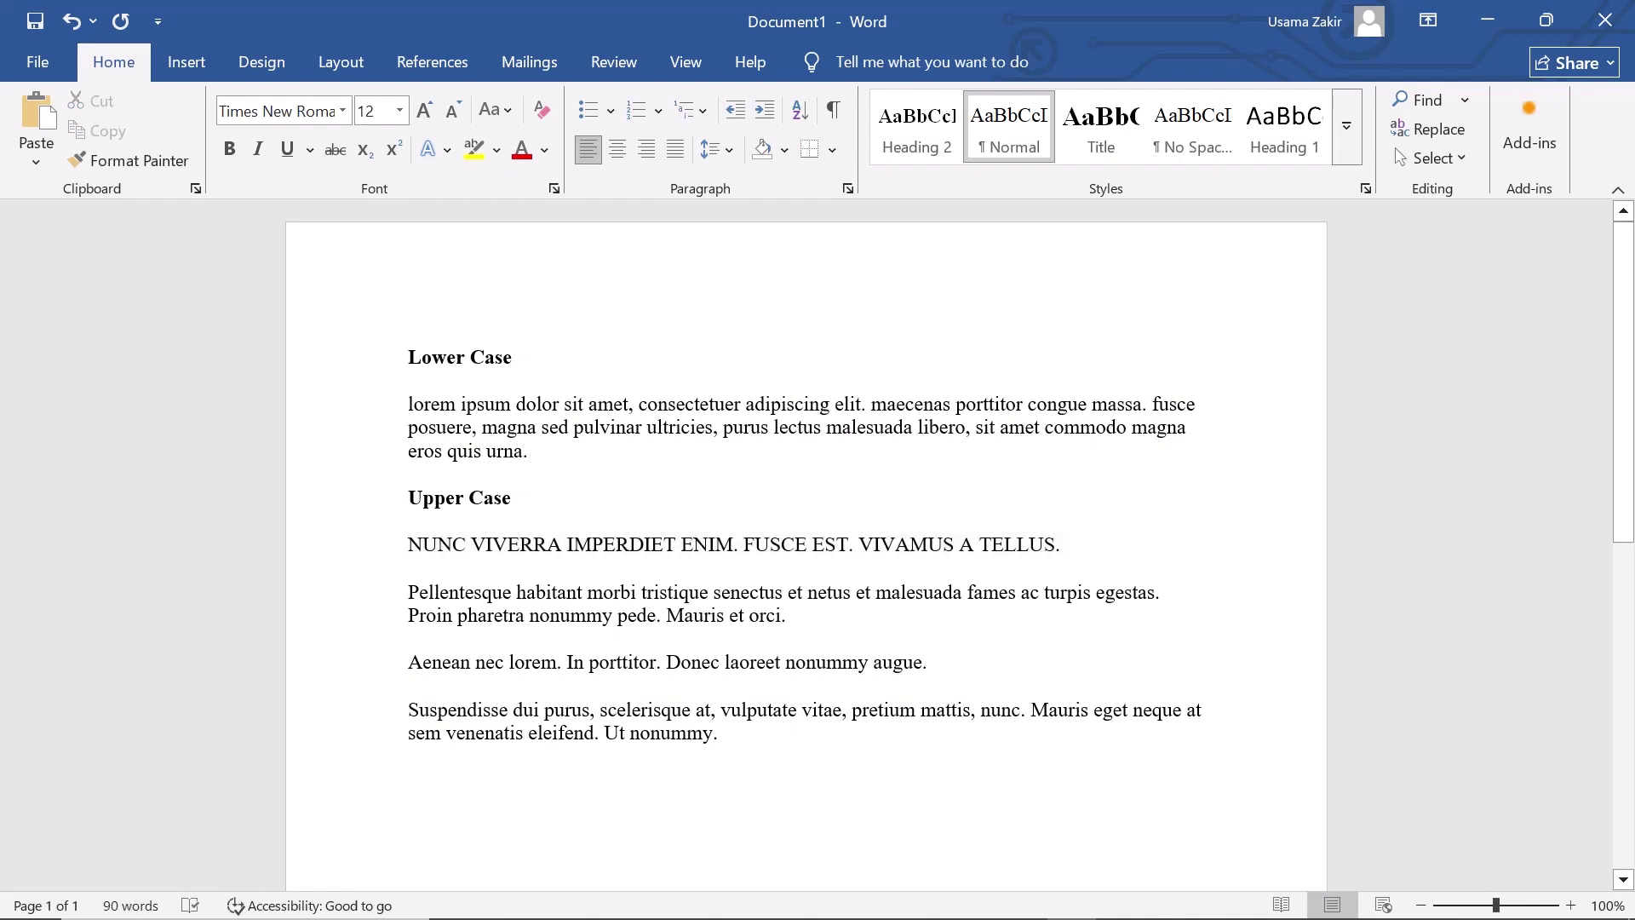
key("Return")
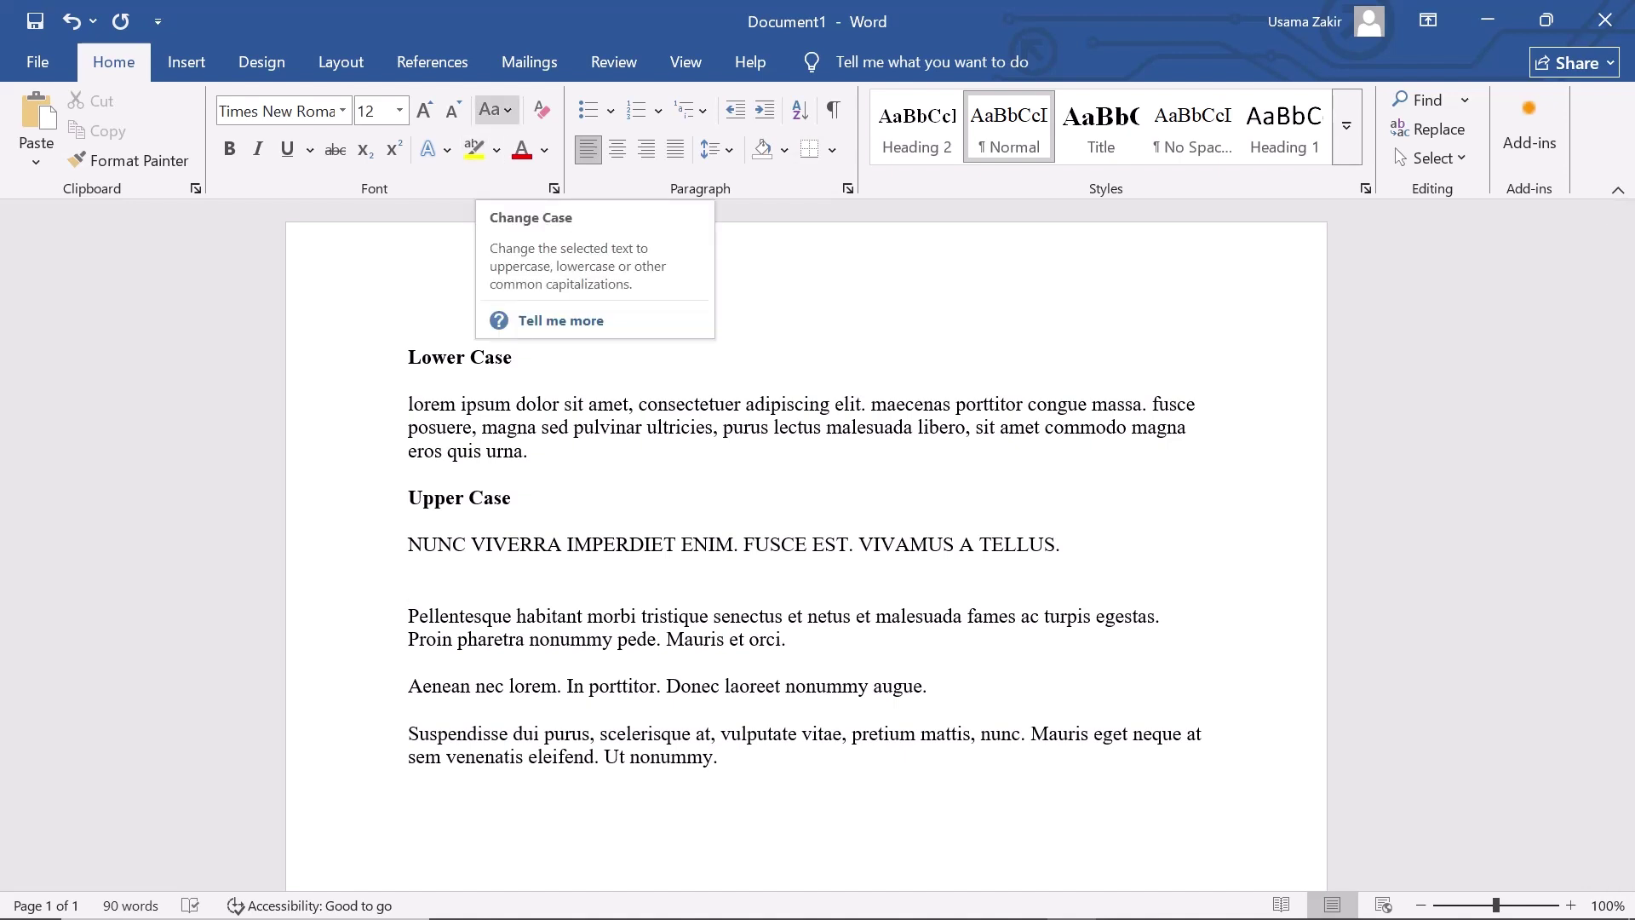
left_click(495, 109)
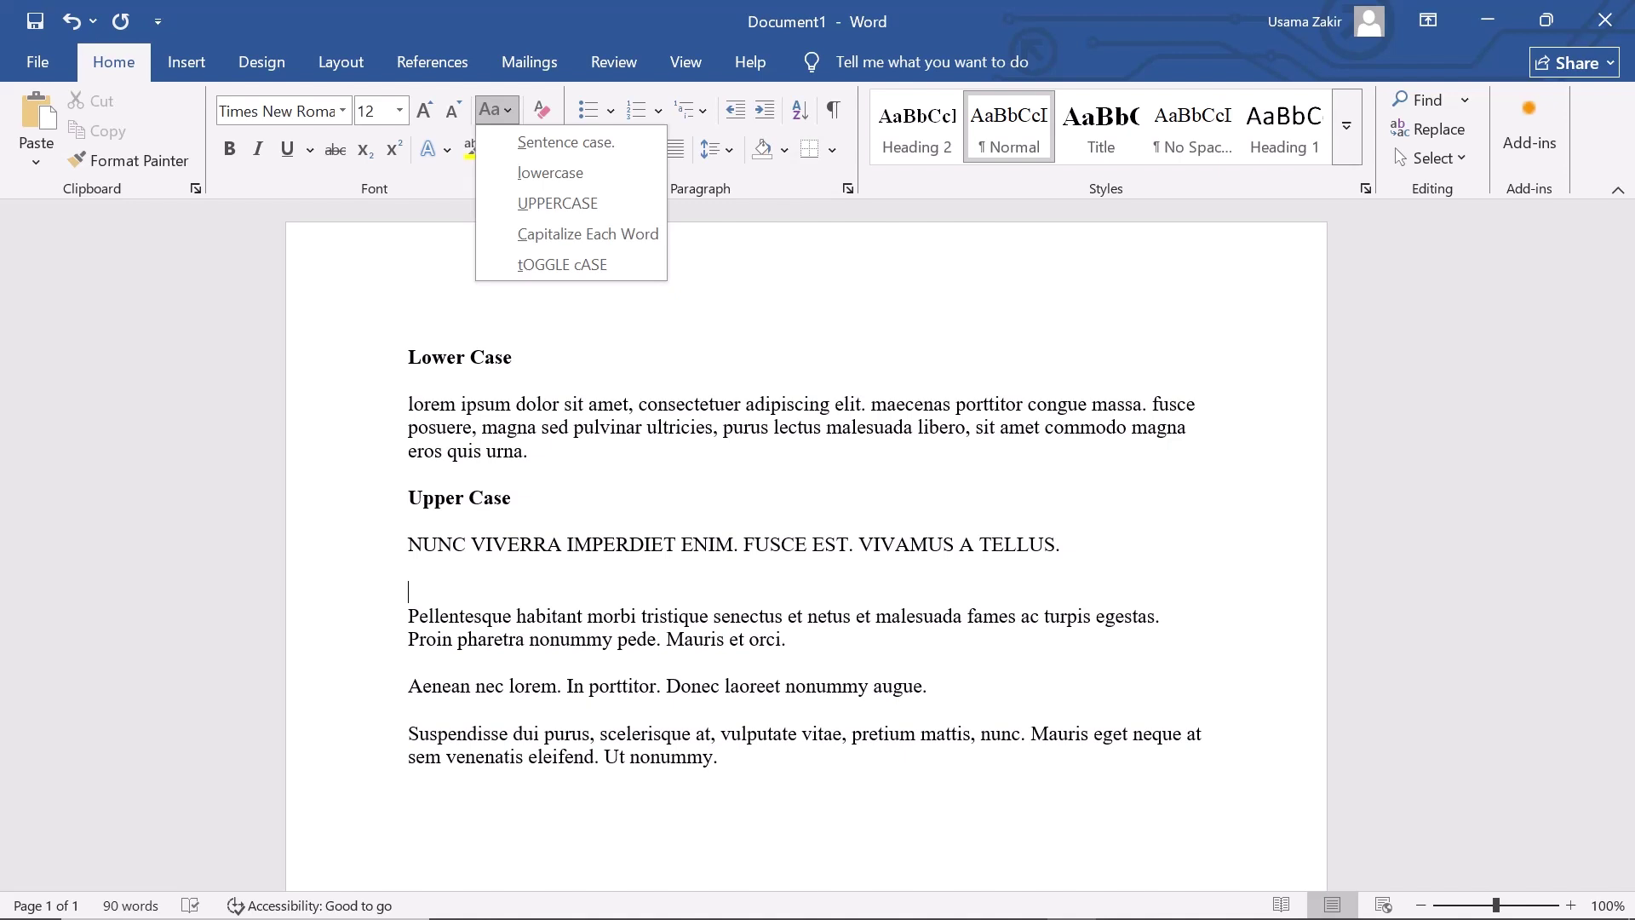
key("Escape")
type("Cap")
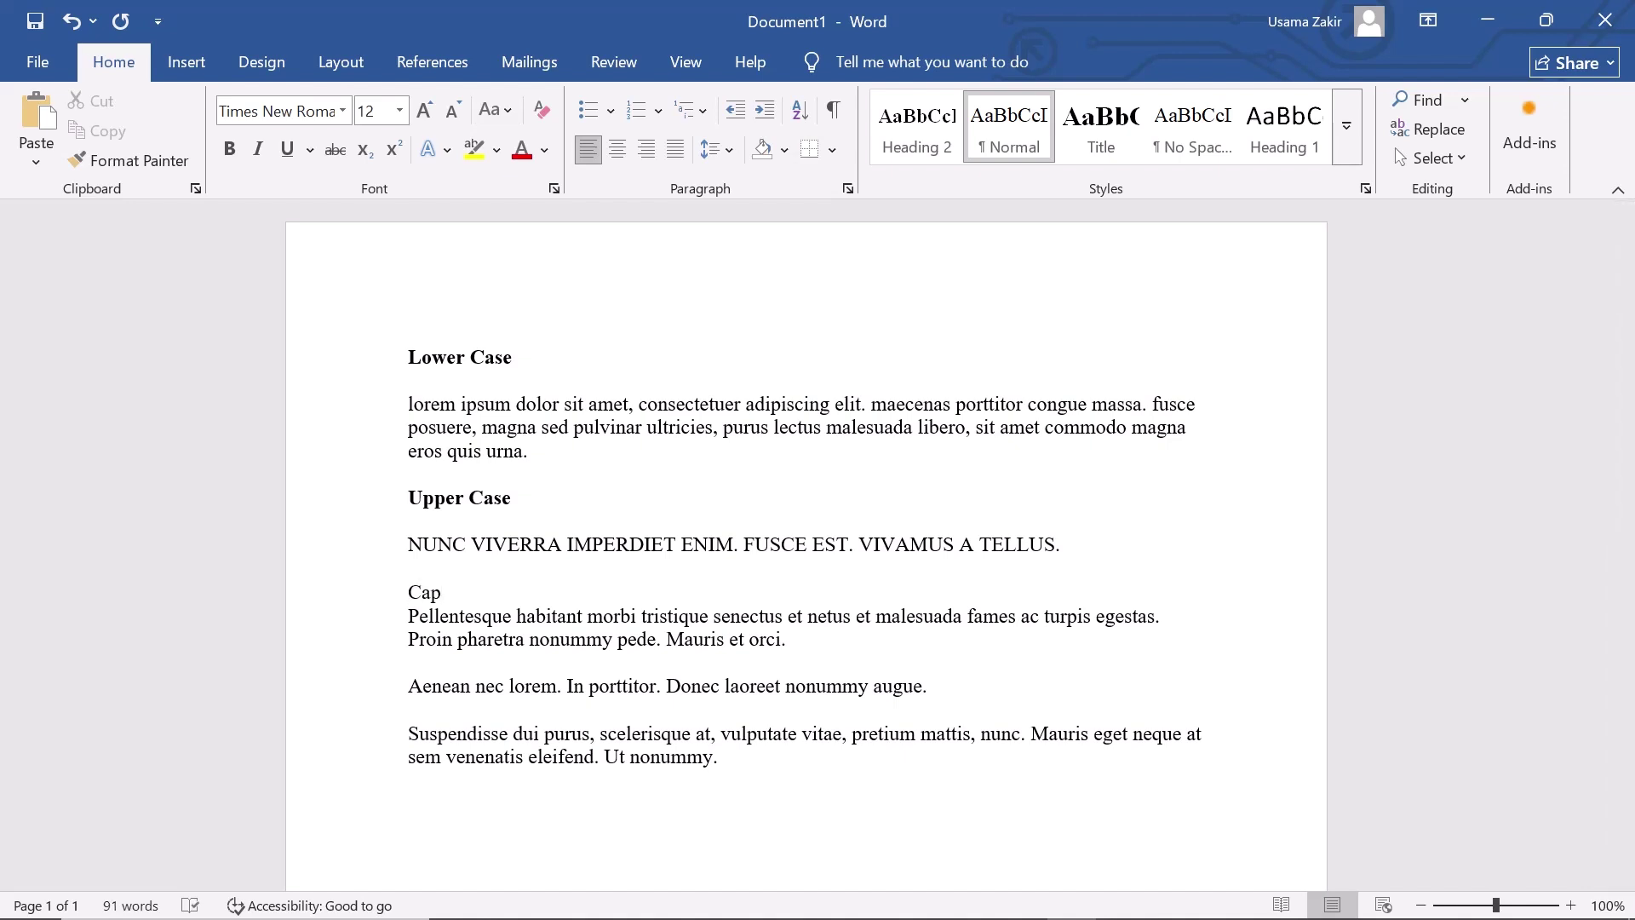
type("talize Each Word")
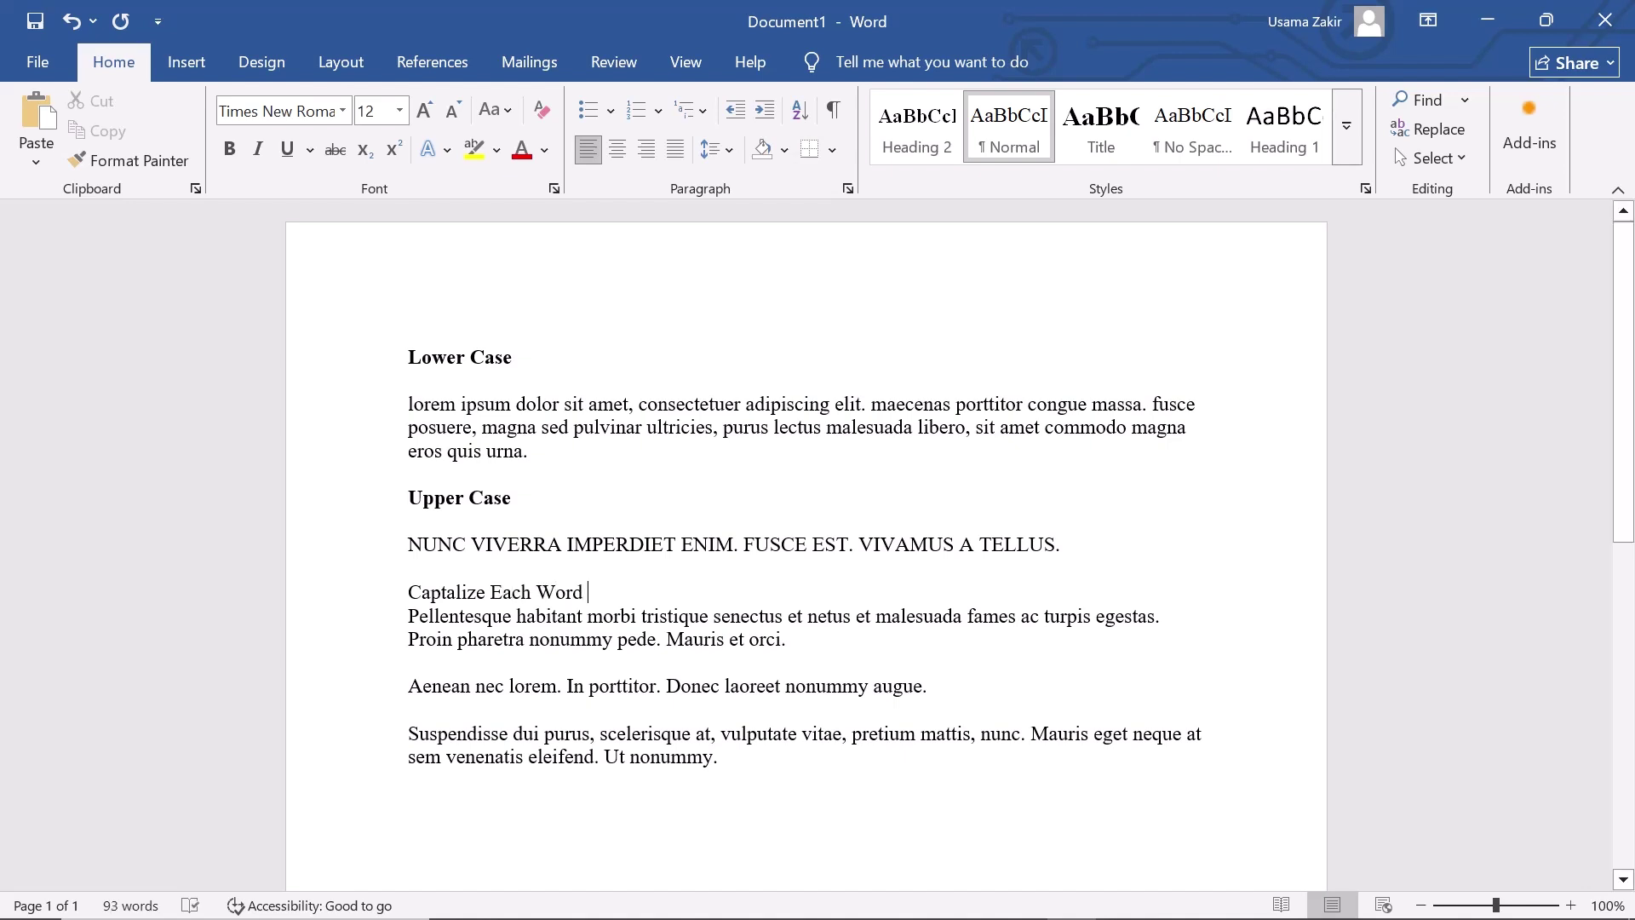
left_click_drag(409, 593, 610, 594)
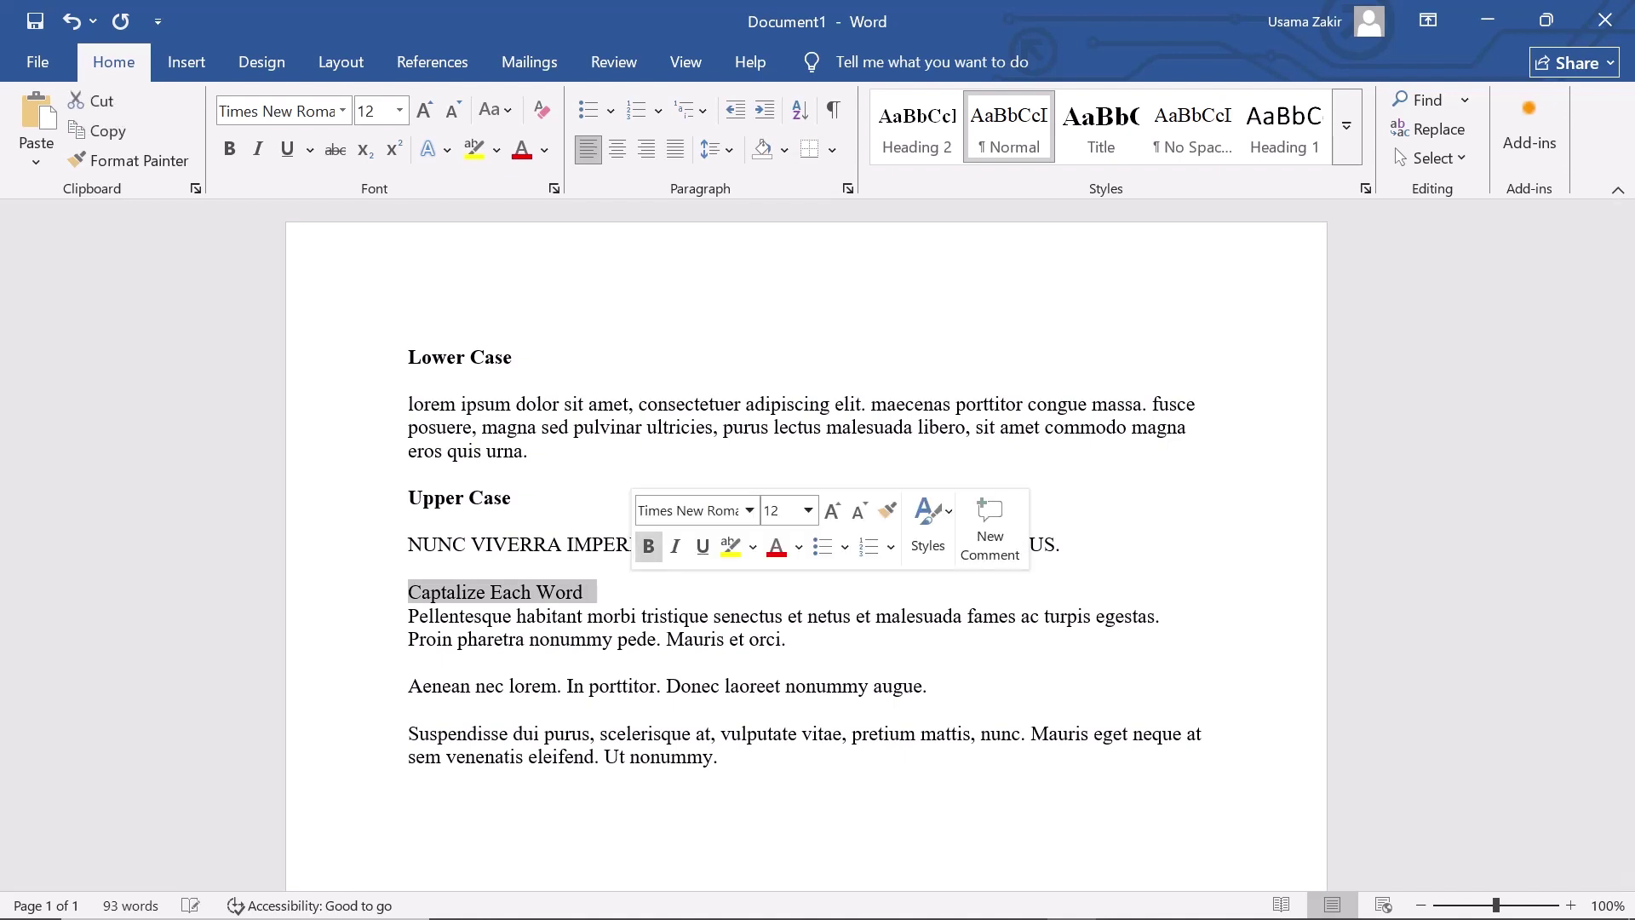
left_click(649, 547)
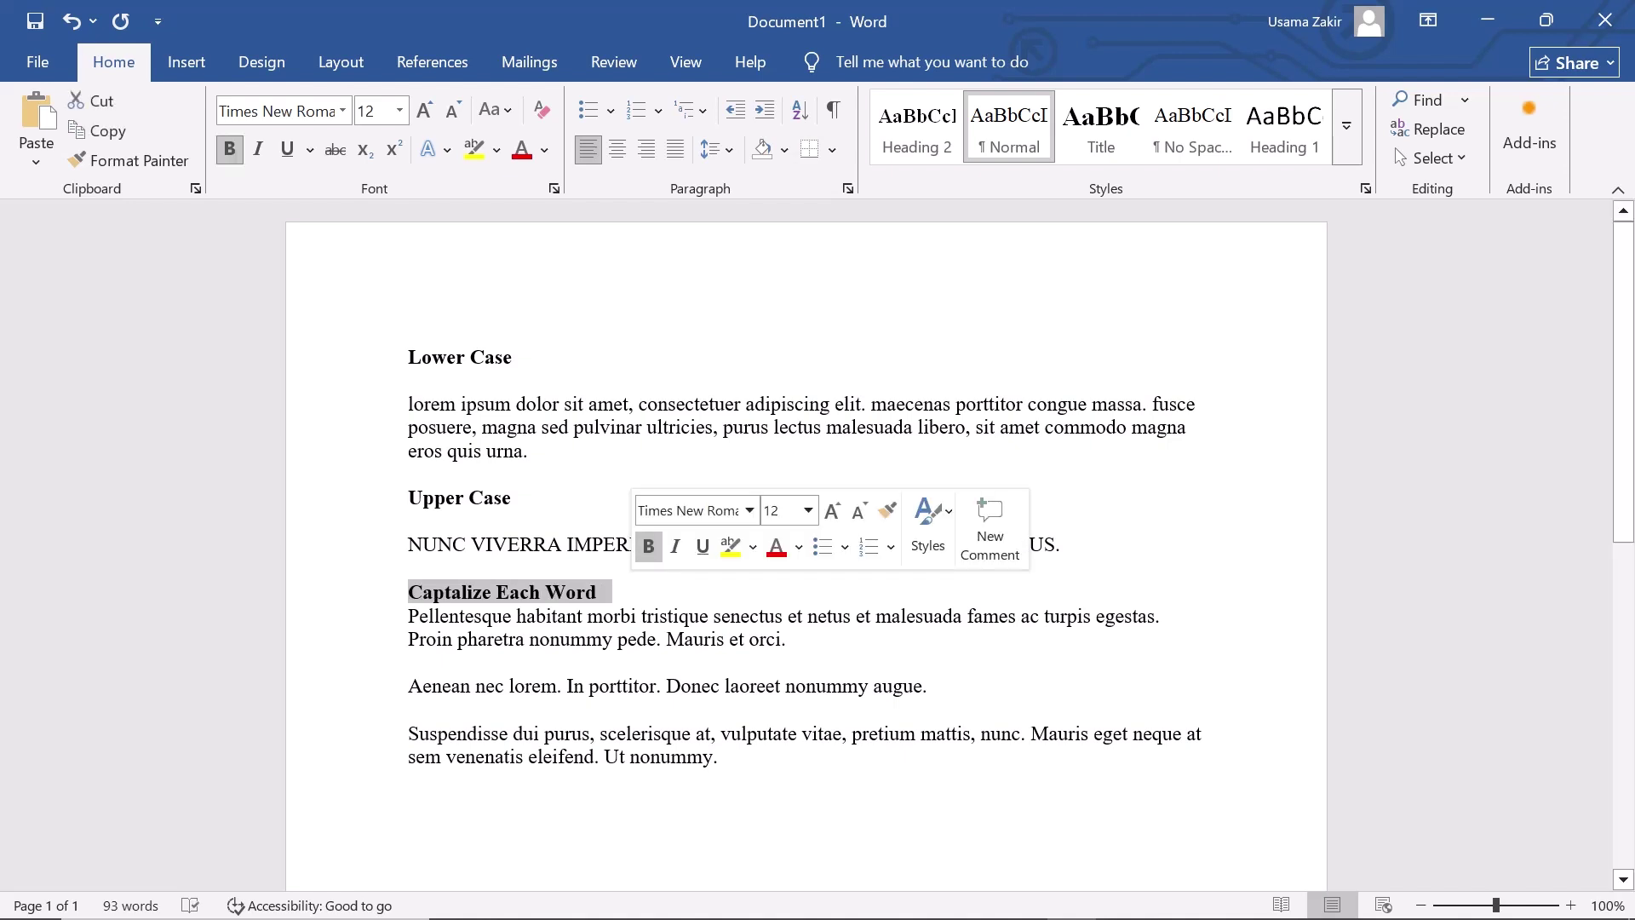
left_click(599, 593)
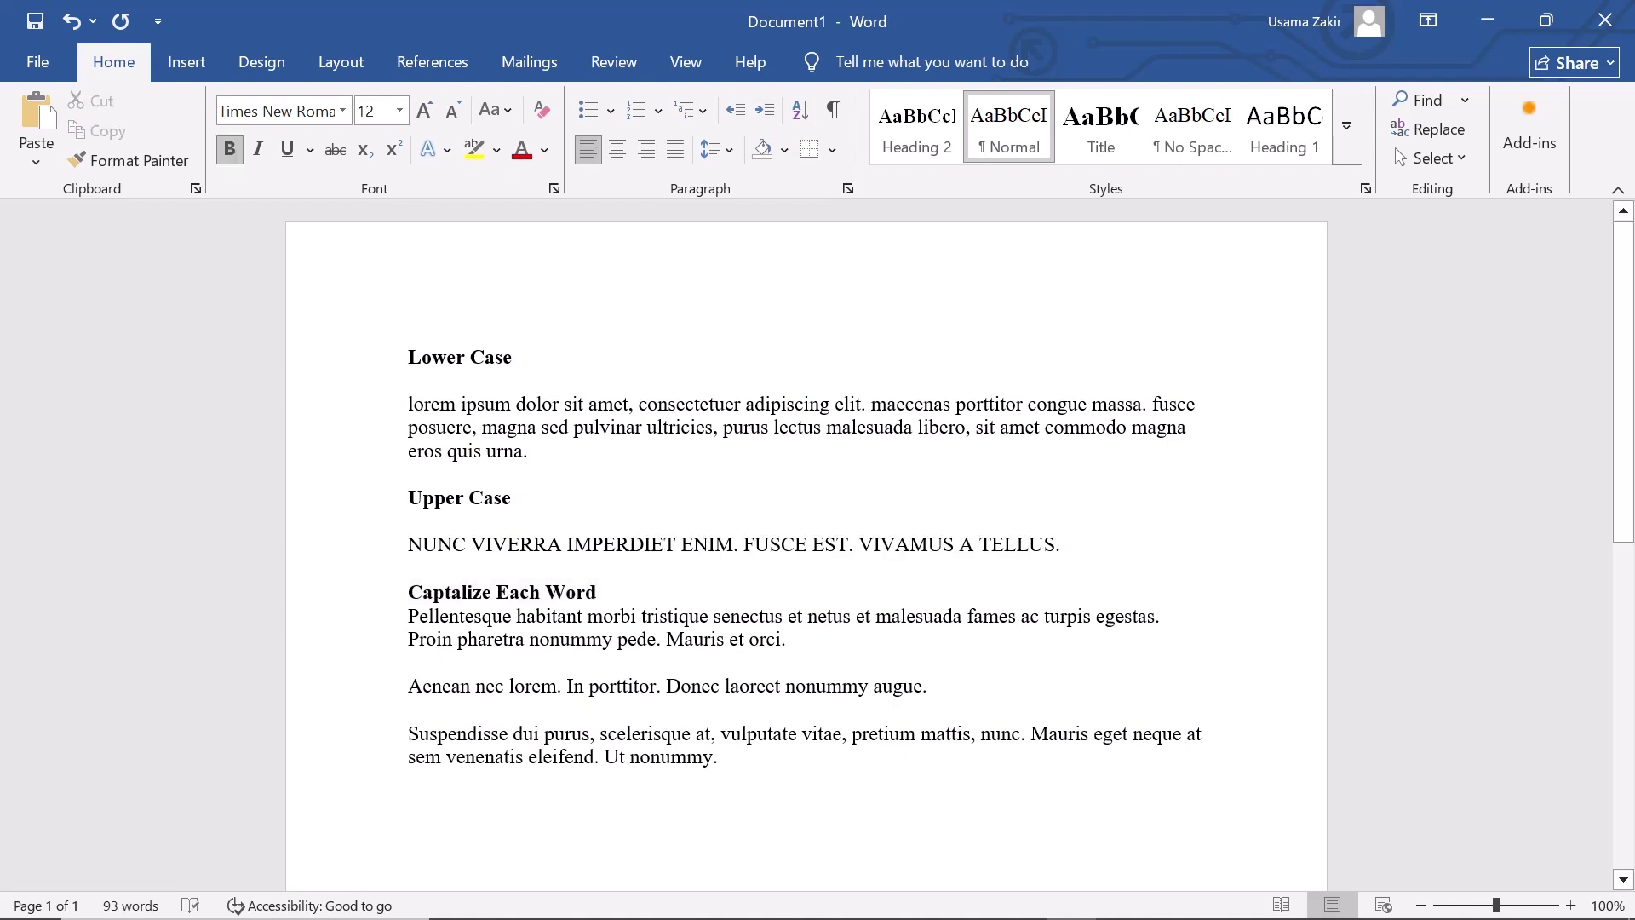
Correct the third heading's spelling to "Capitalize Each Word" and insert a blank line beneath it
left_click(444, 593)
type("i")
left_click(610, 593)
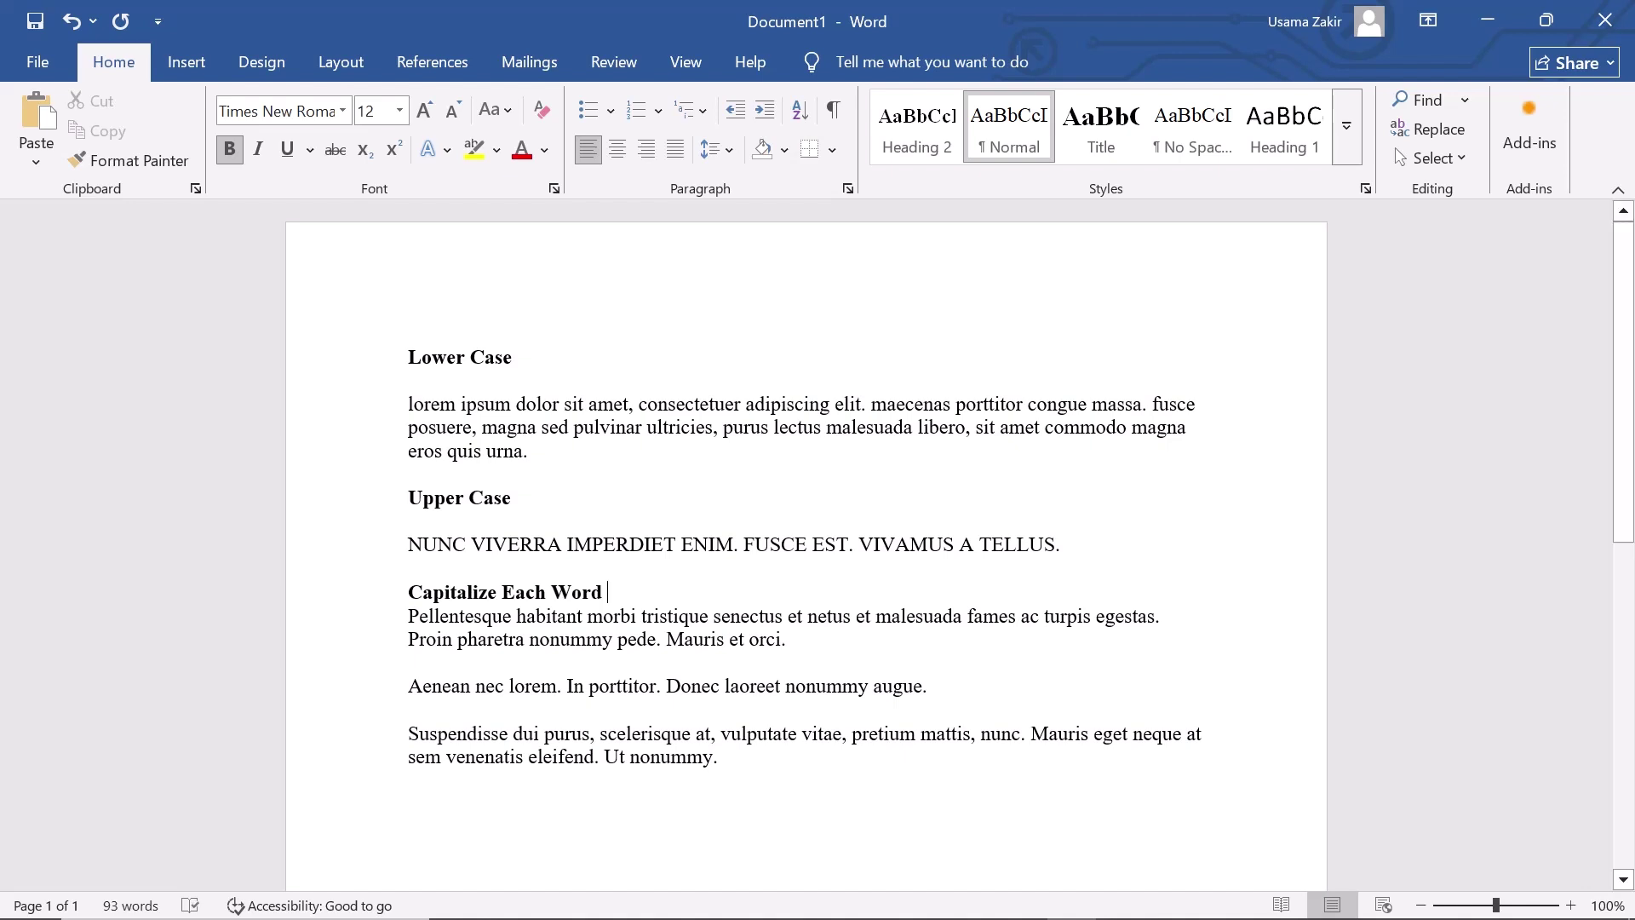
key("Return")
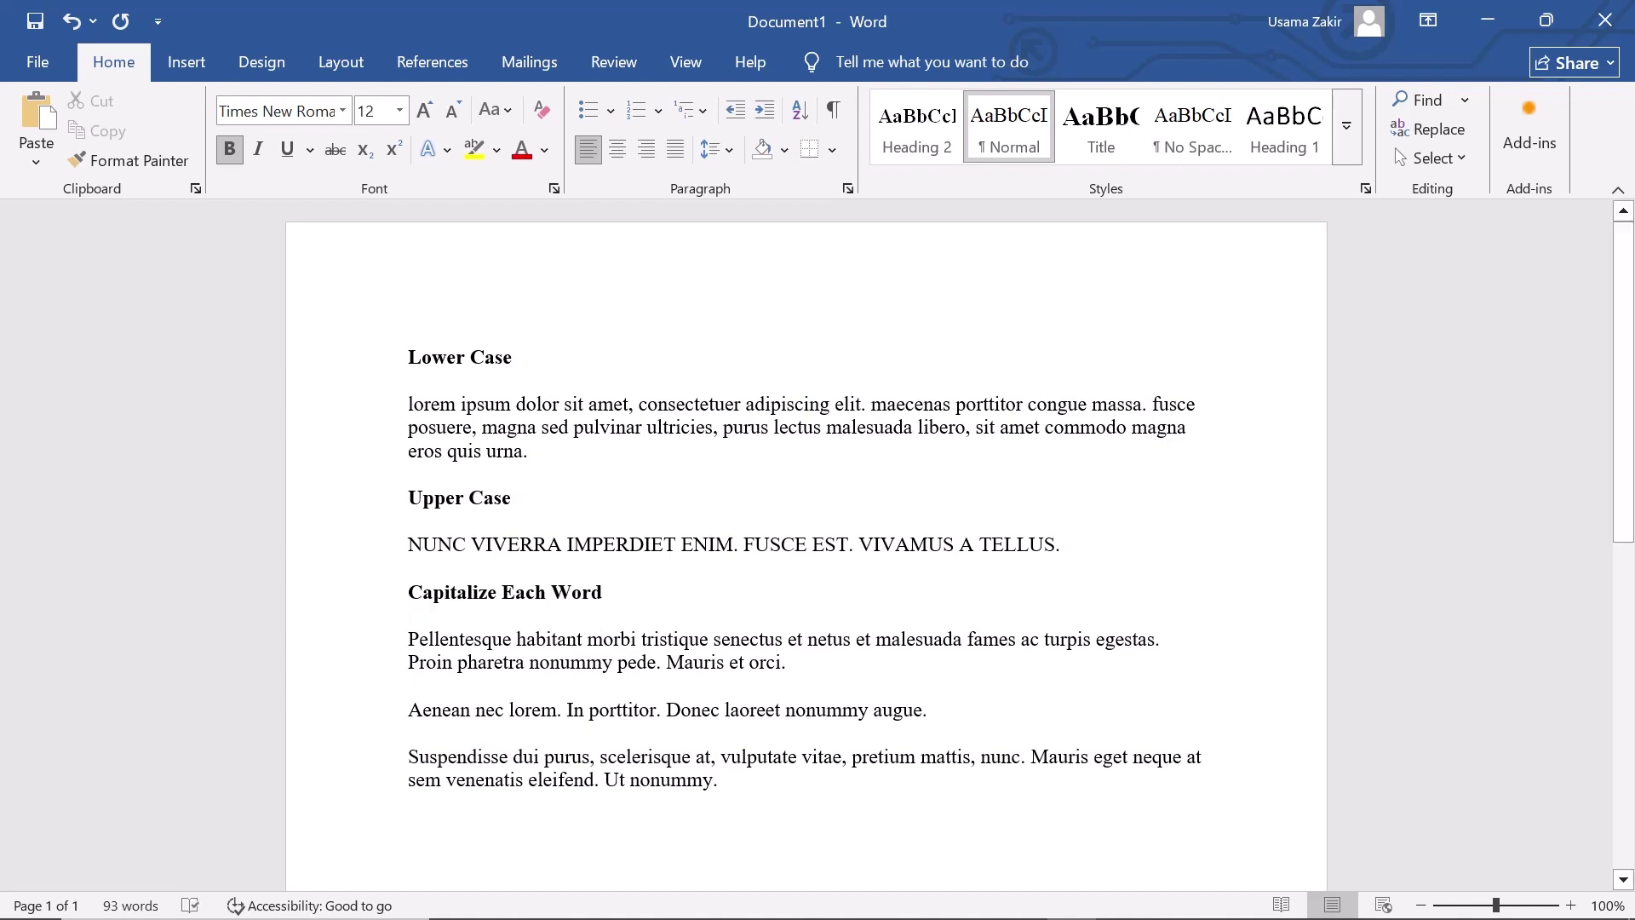
Change the case of the paragraph starting with "Pellentesque habitant" to Capitalize Each Word
left_click_drag(408, 639, 795, 663)
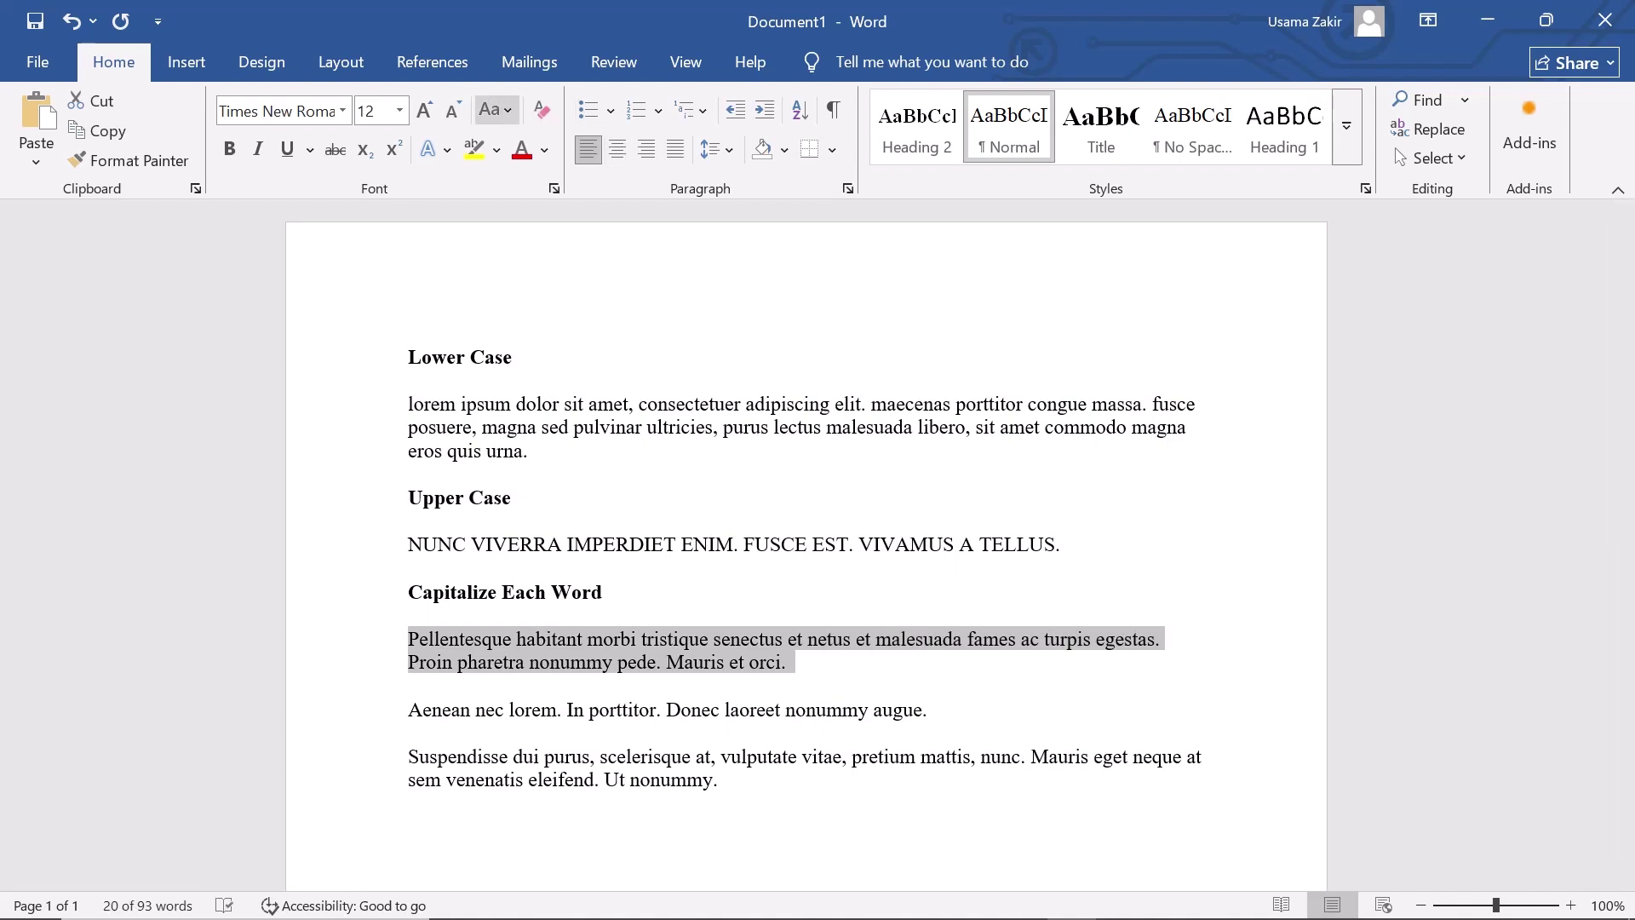
left_click(496, 109)
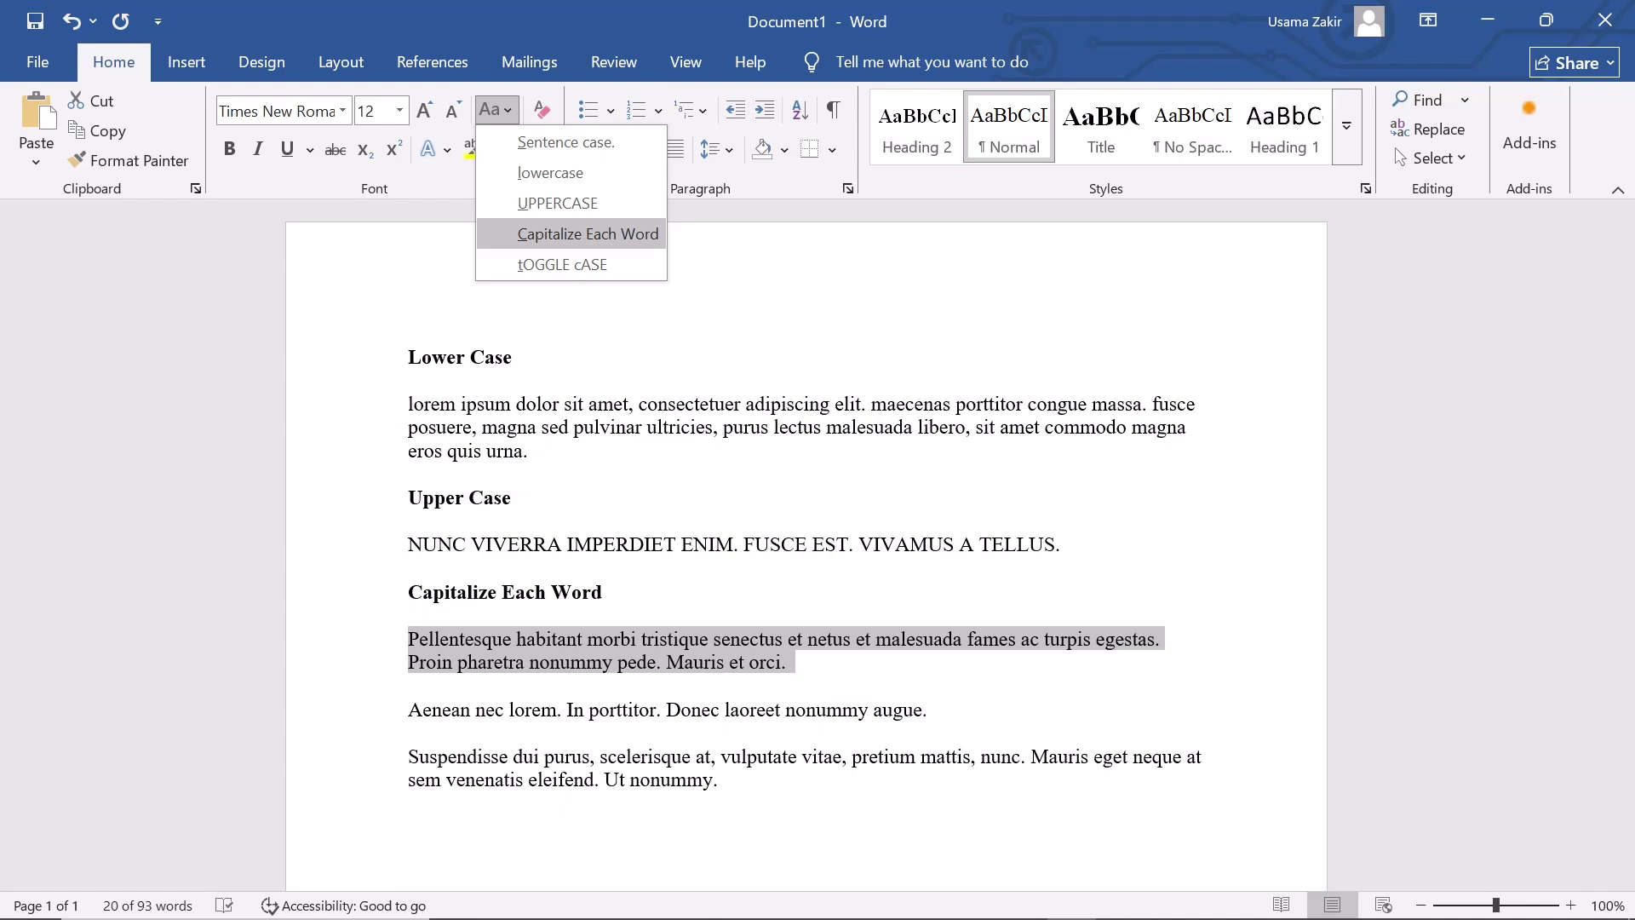
left_click(588, 233)
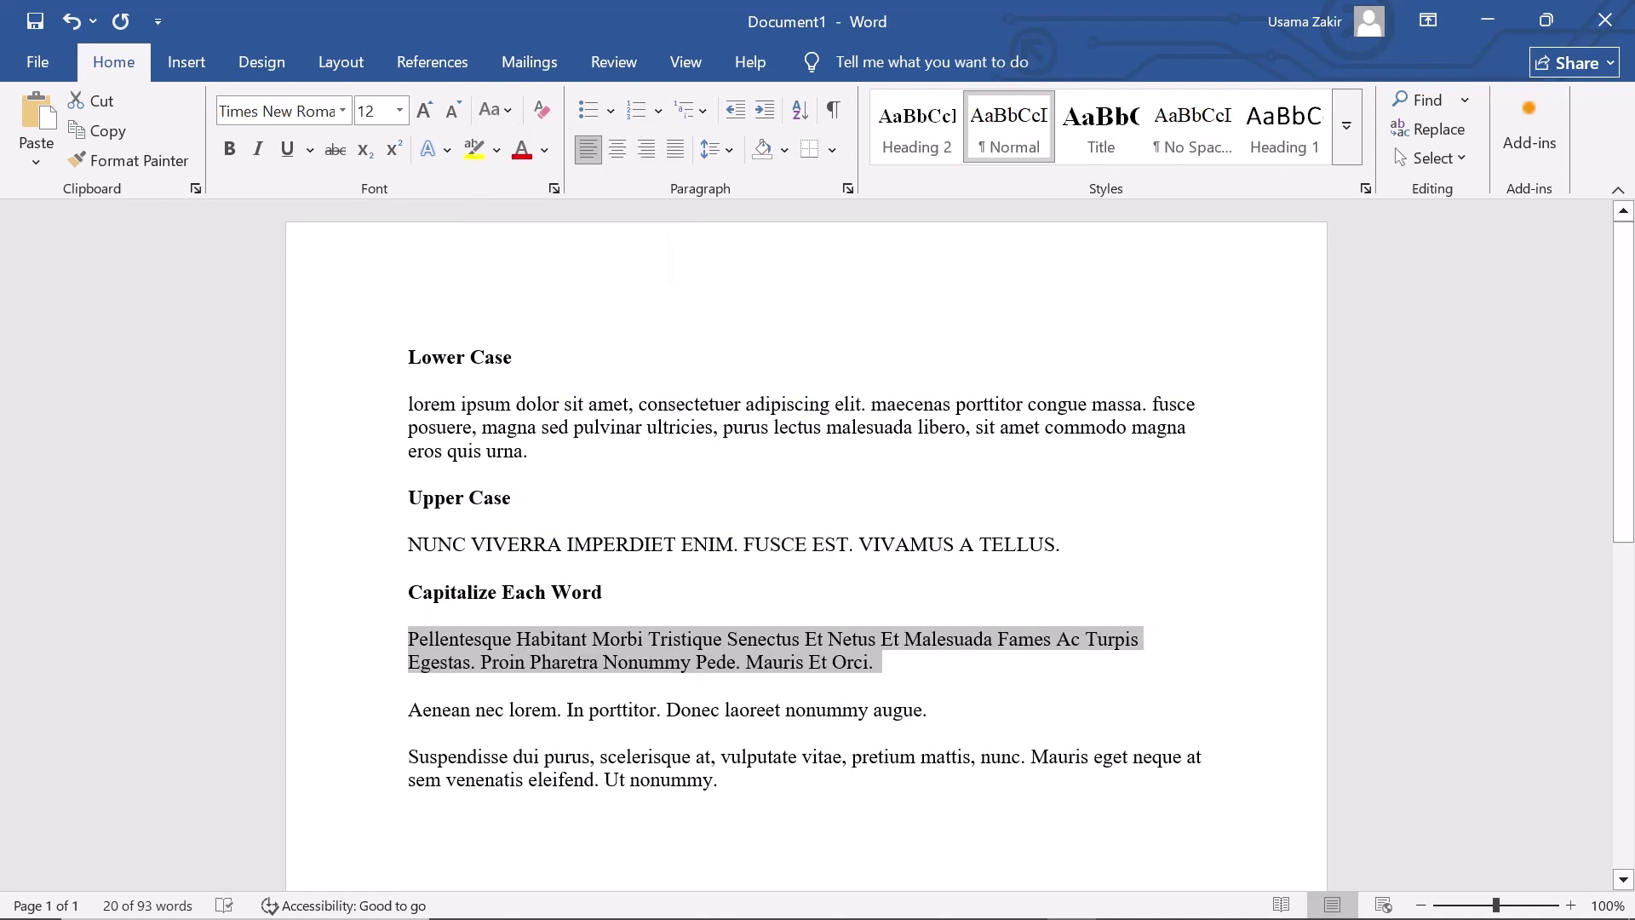
key("Right")
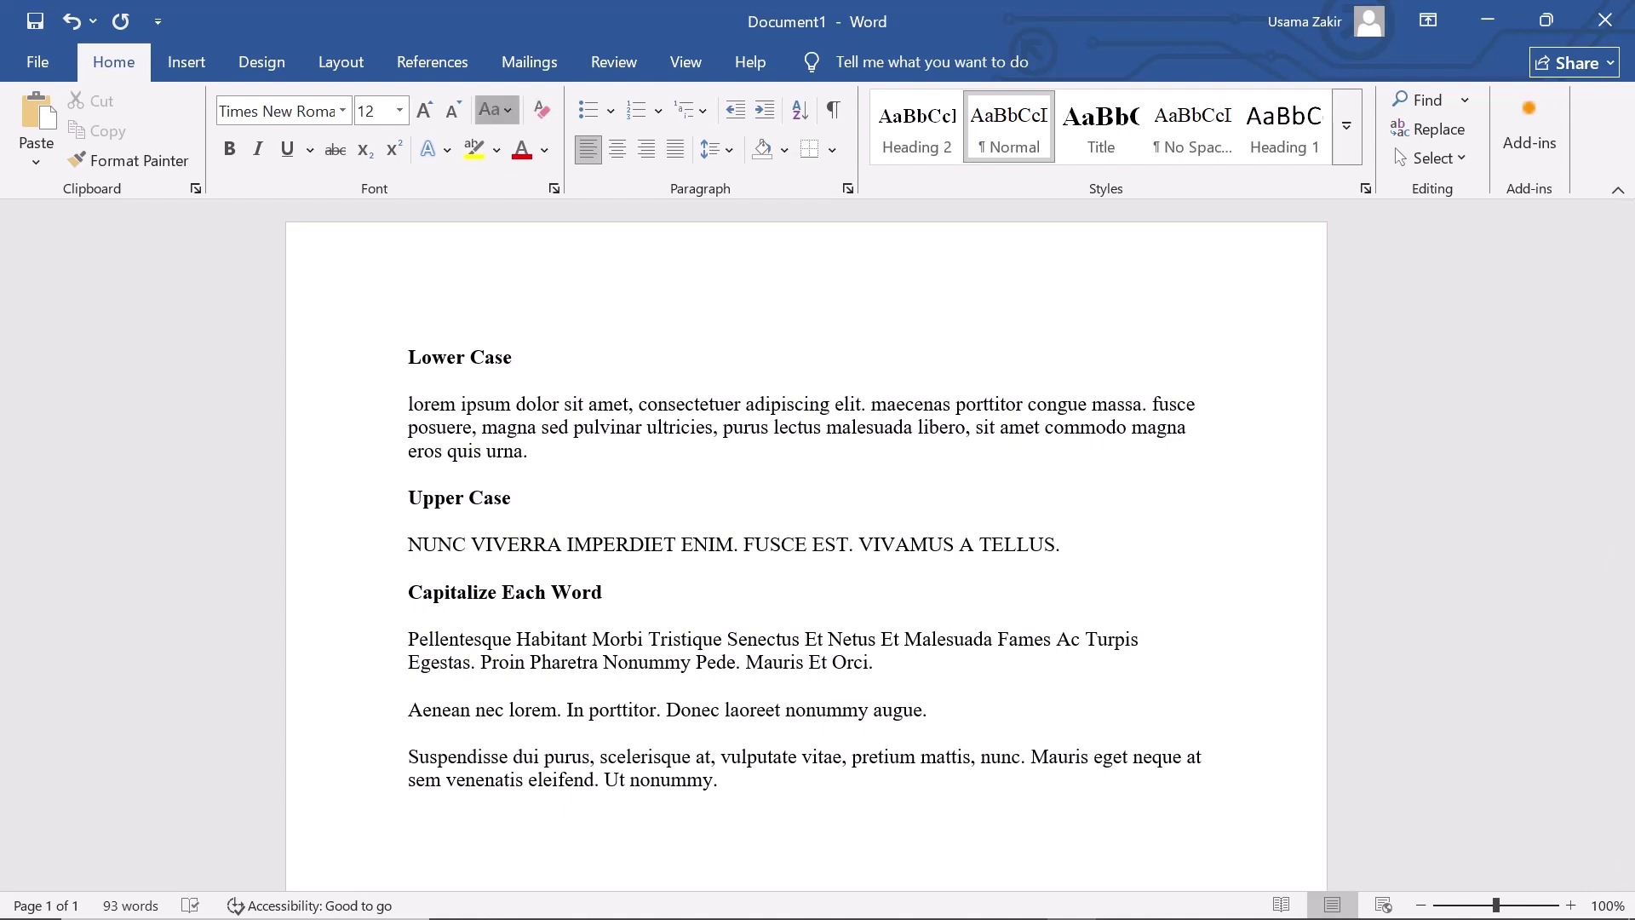
Add a bold "Toggle Case" heading above the paragraph starting with "Aenean nec lorem", with a blank line beneath it
left_click(491, 109)
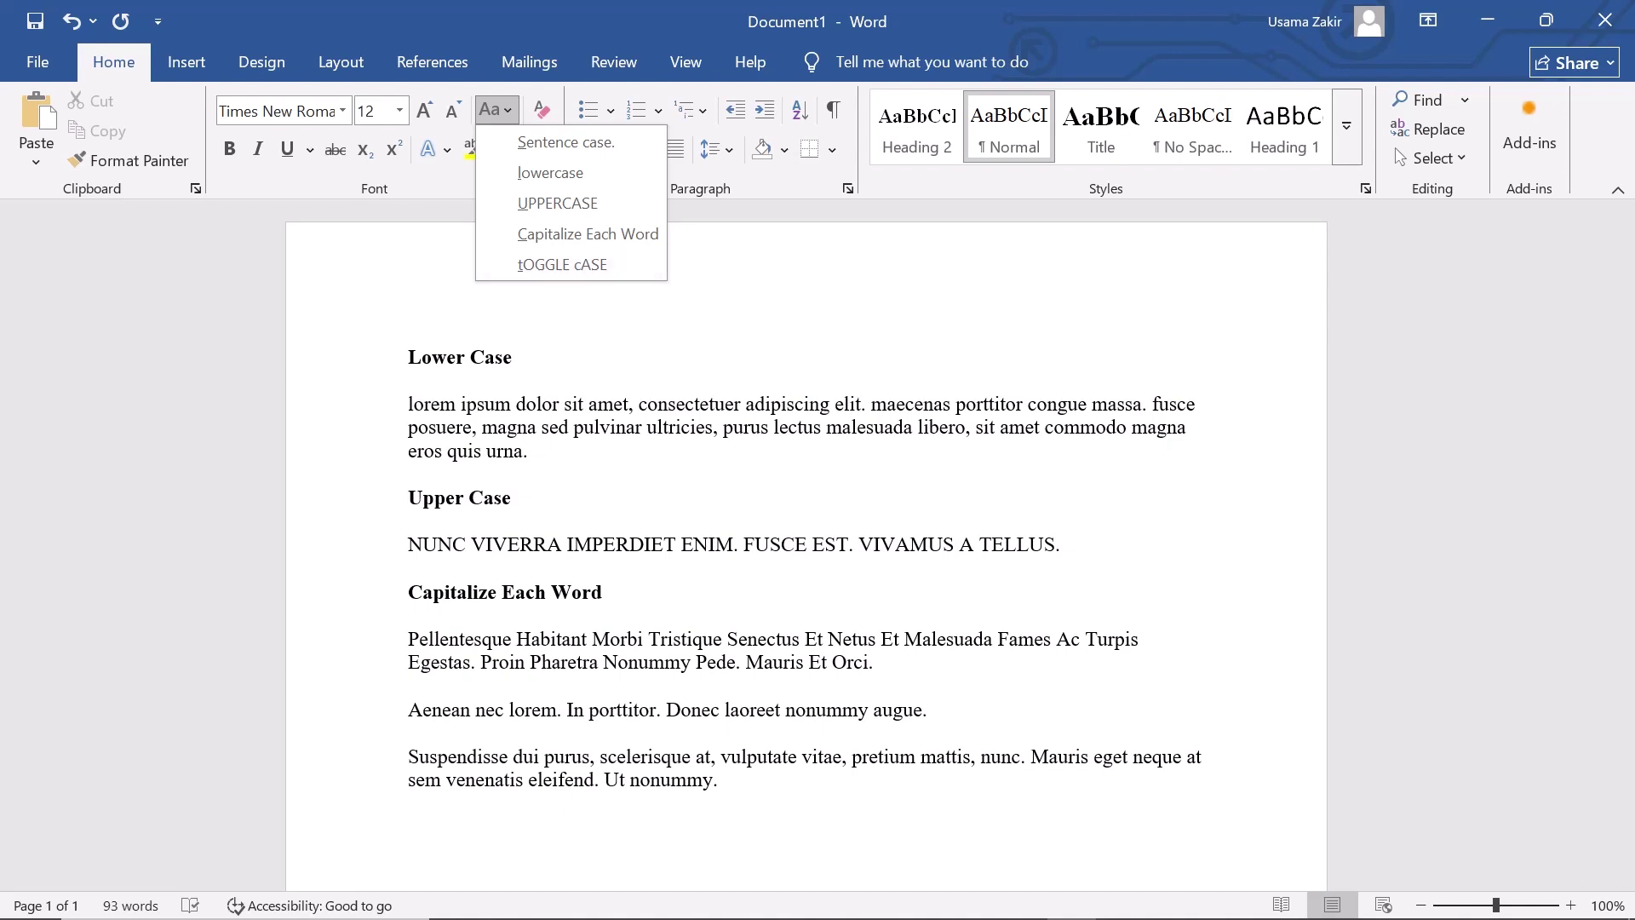
left_click(409, 686)
key("Return")
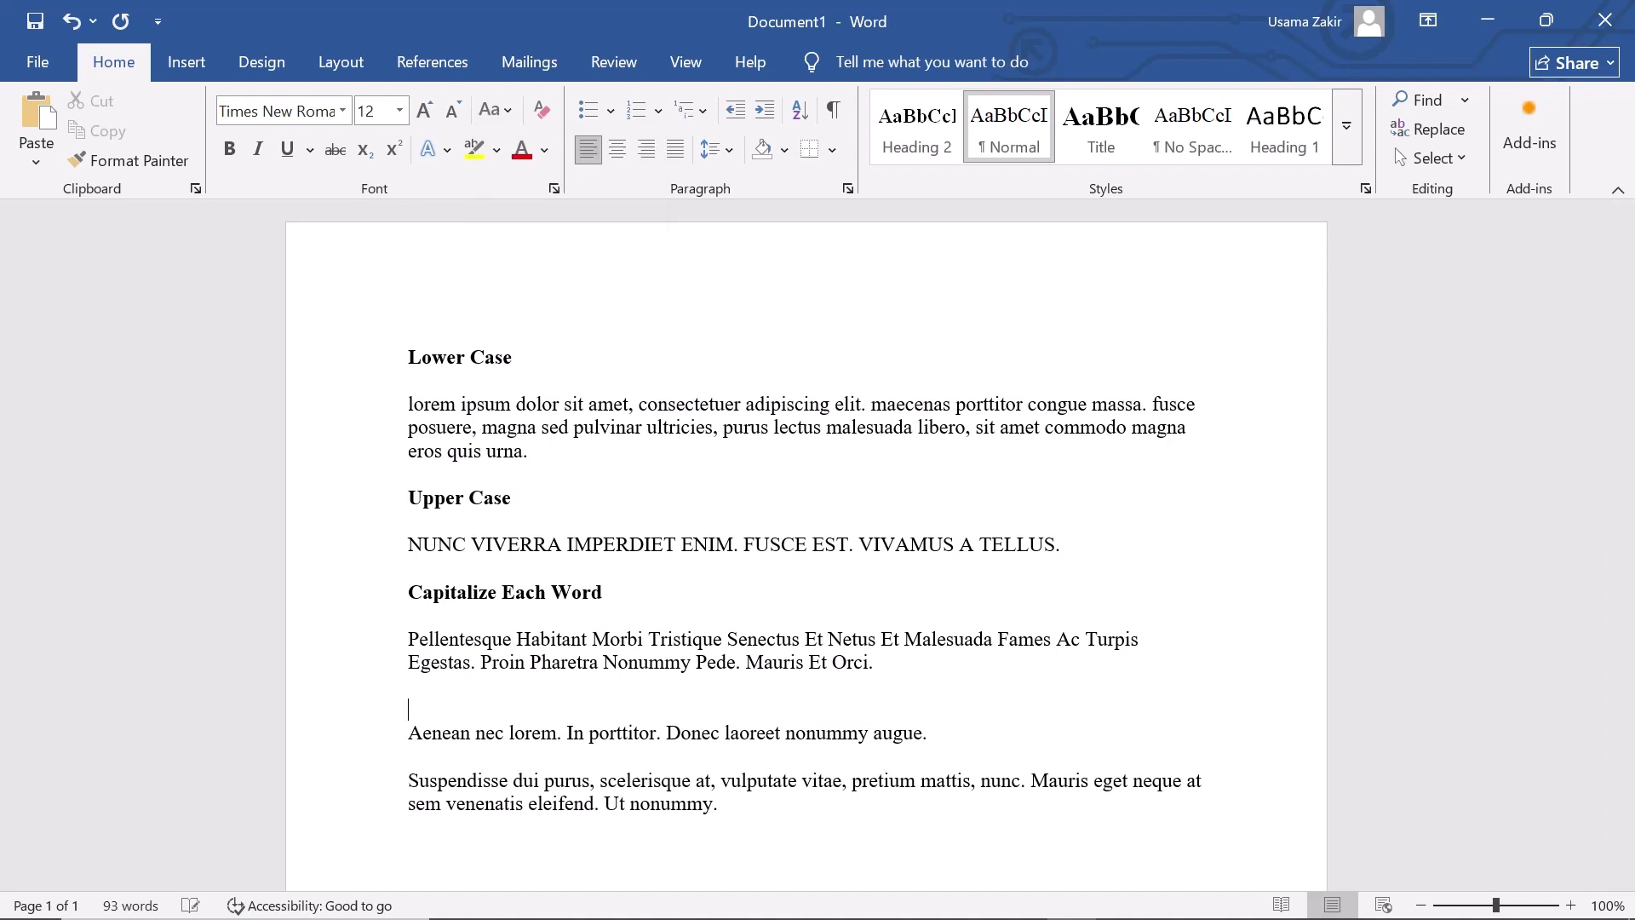
type("Toggle Case")
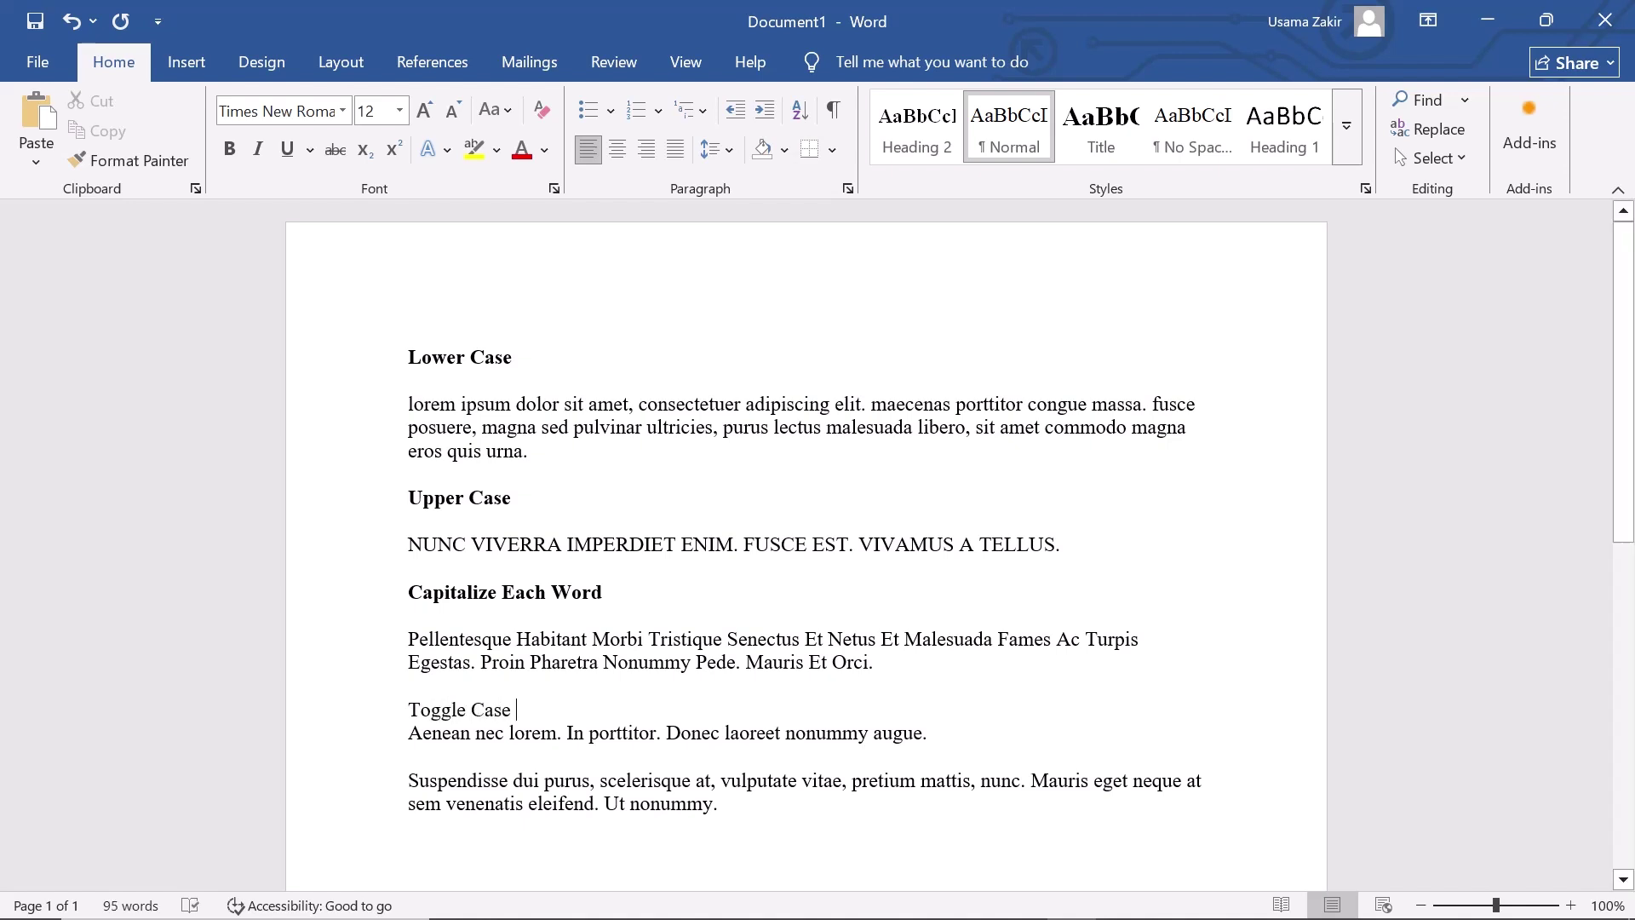
key("shift+Home")
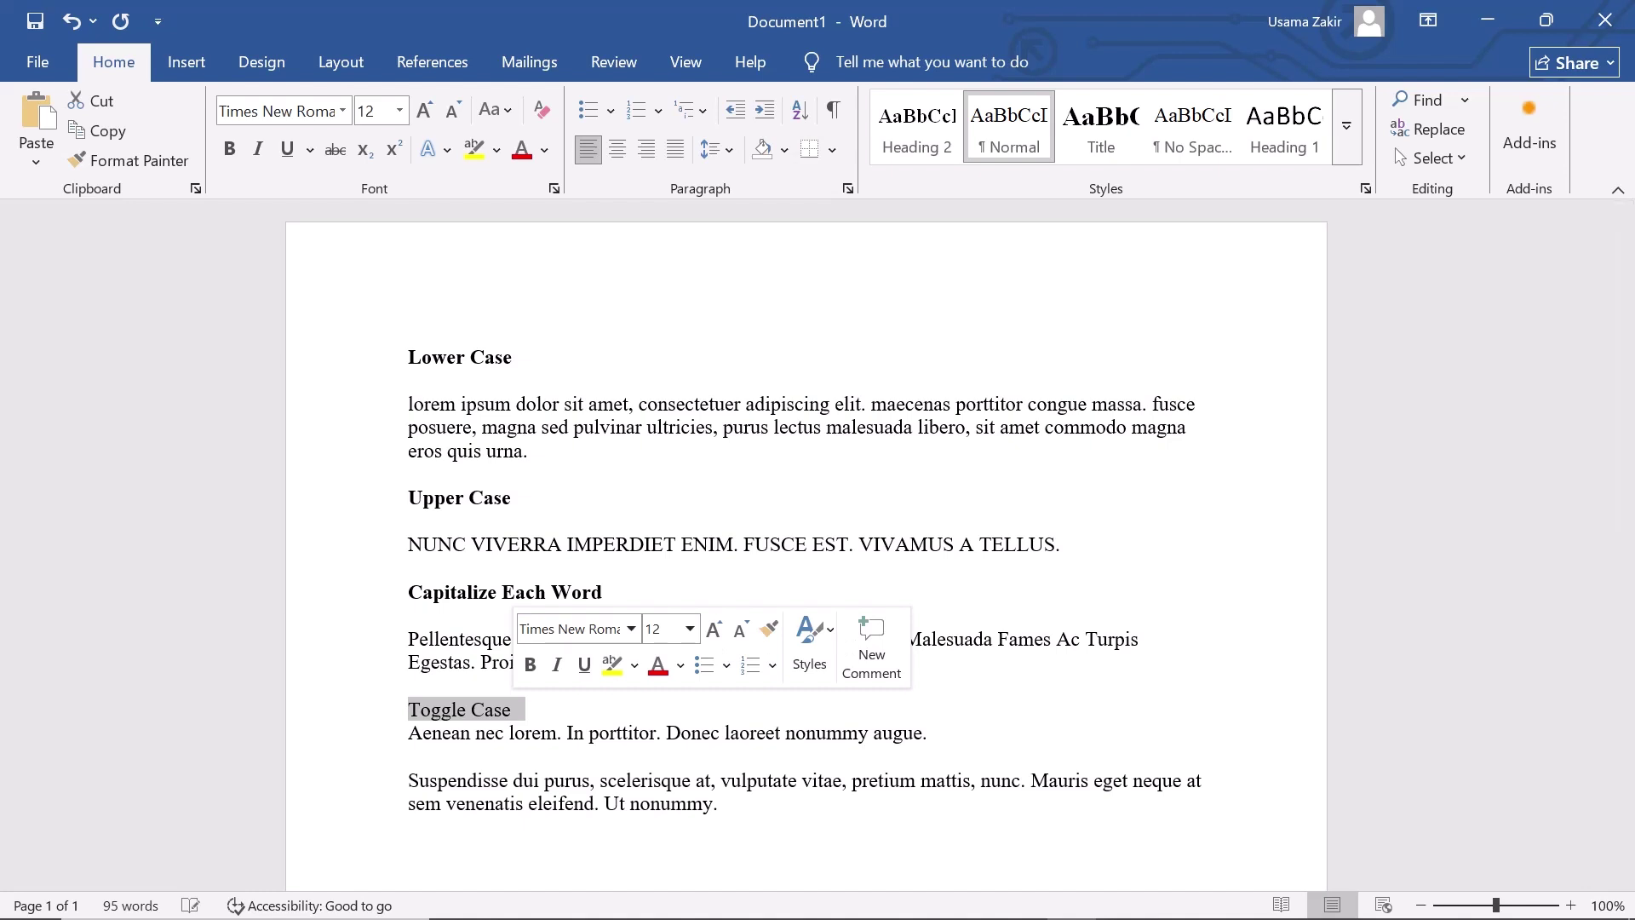
key("ctrl+b")
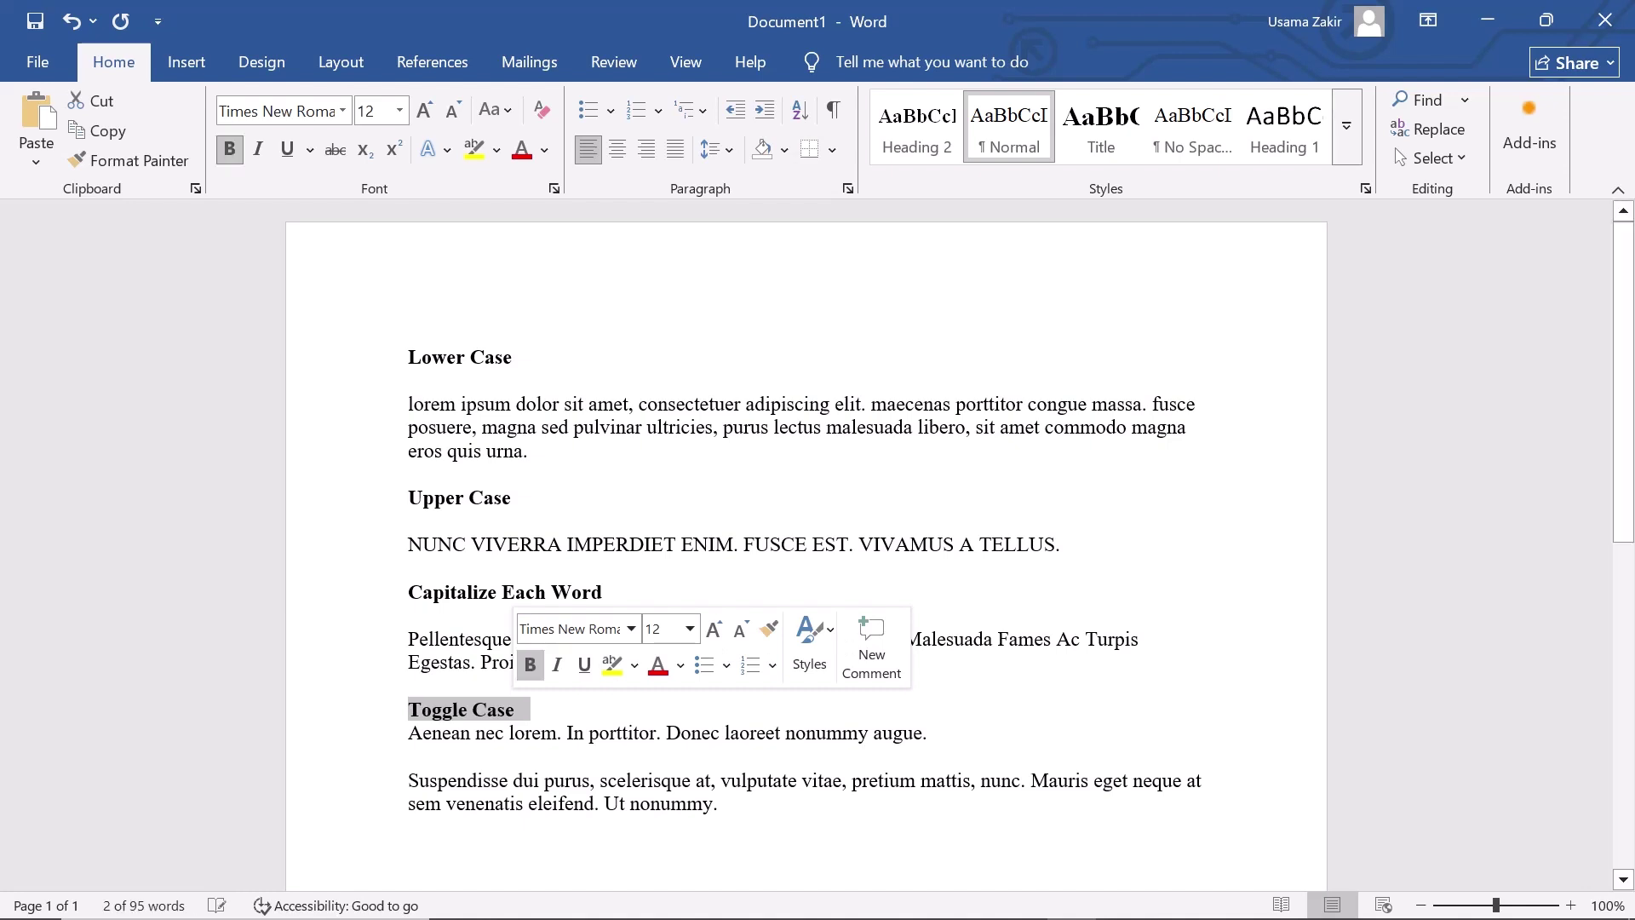
key("Right")
key("Return")
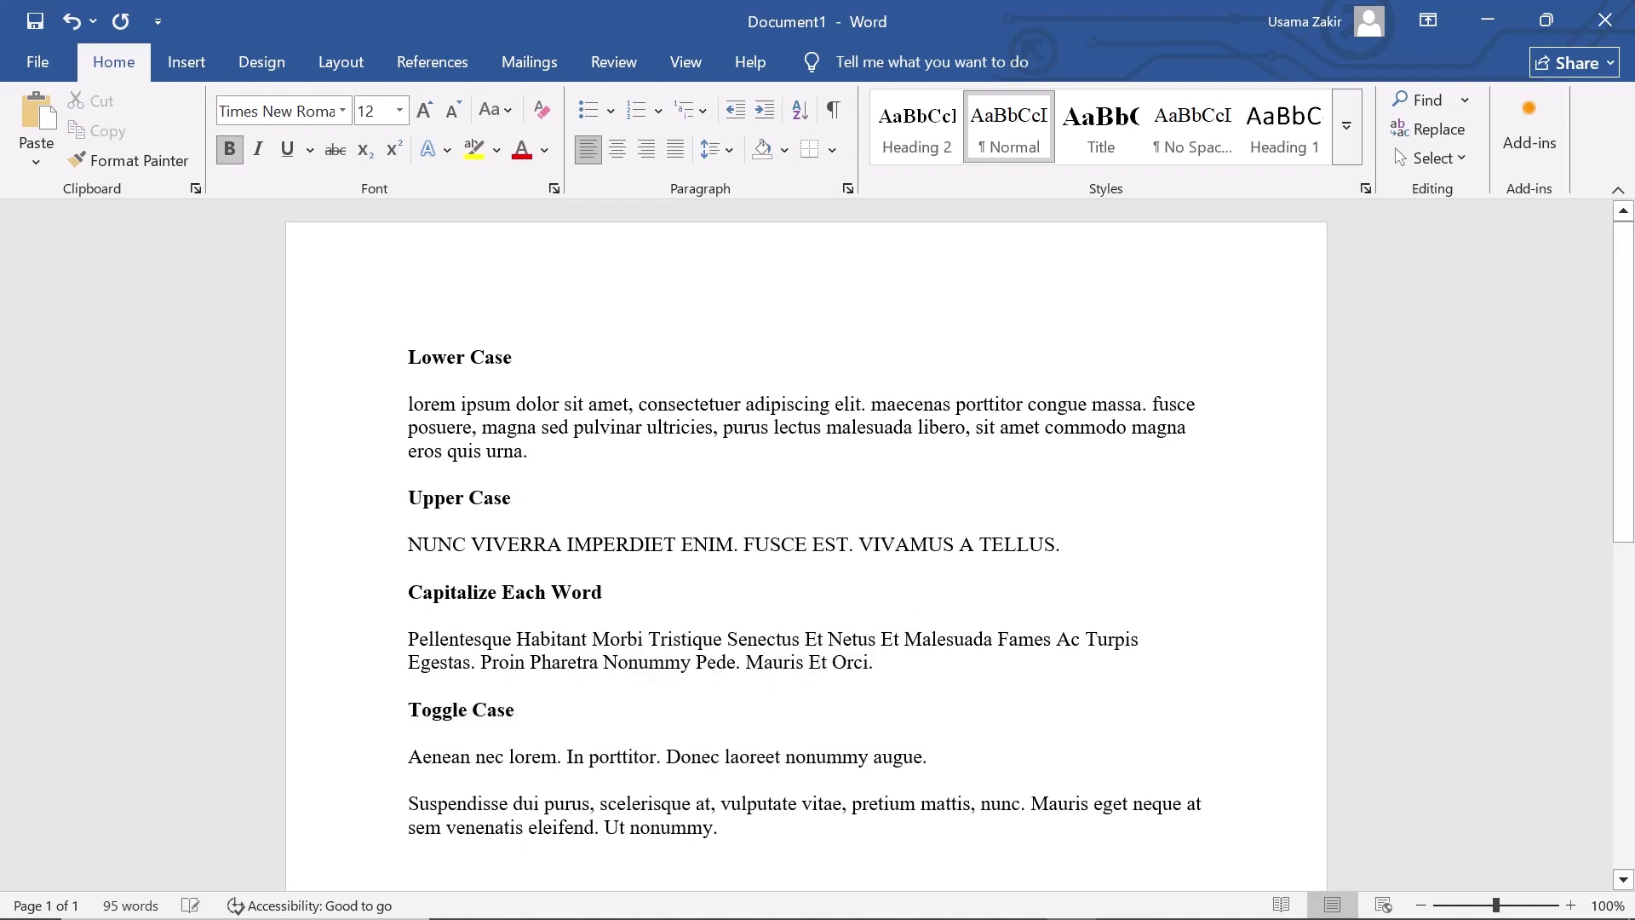
Change the case of the paragraph starting with "Aenean nec lorem" to tOGGLE cASE
key("Down")
key("shift+Down")
key("shift+Down")
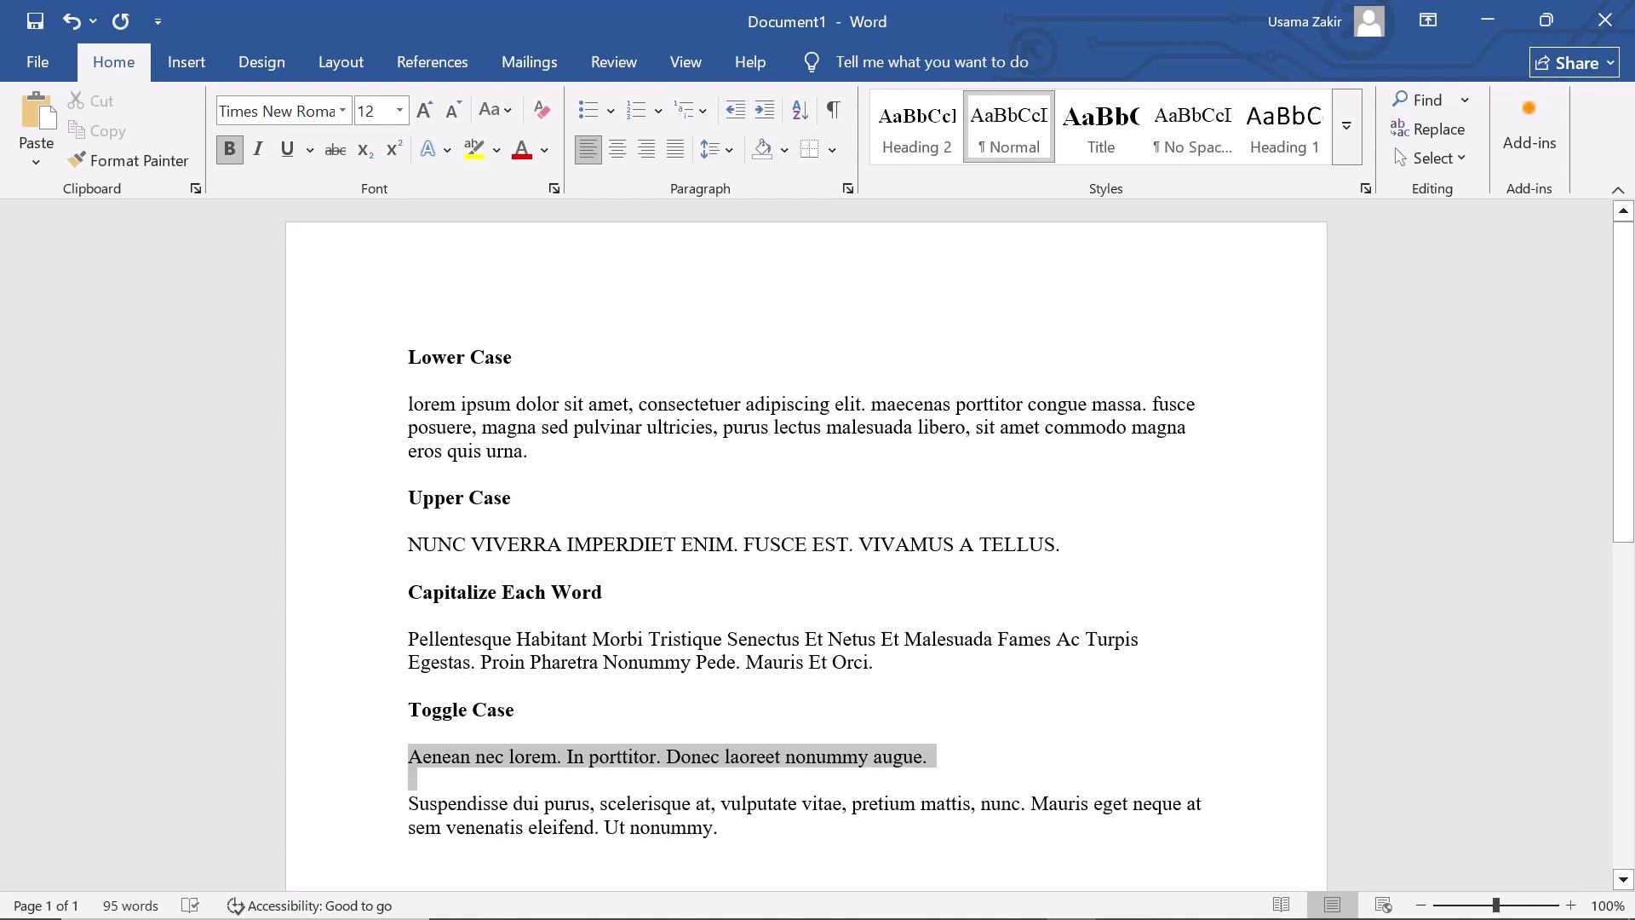
key("shift+Up")
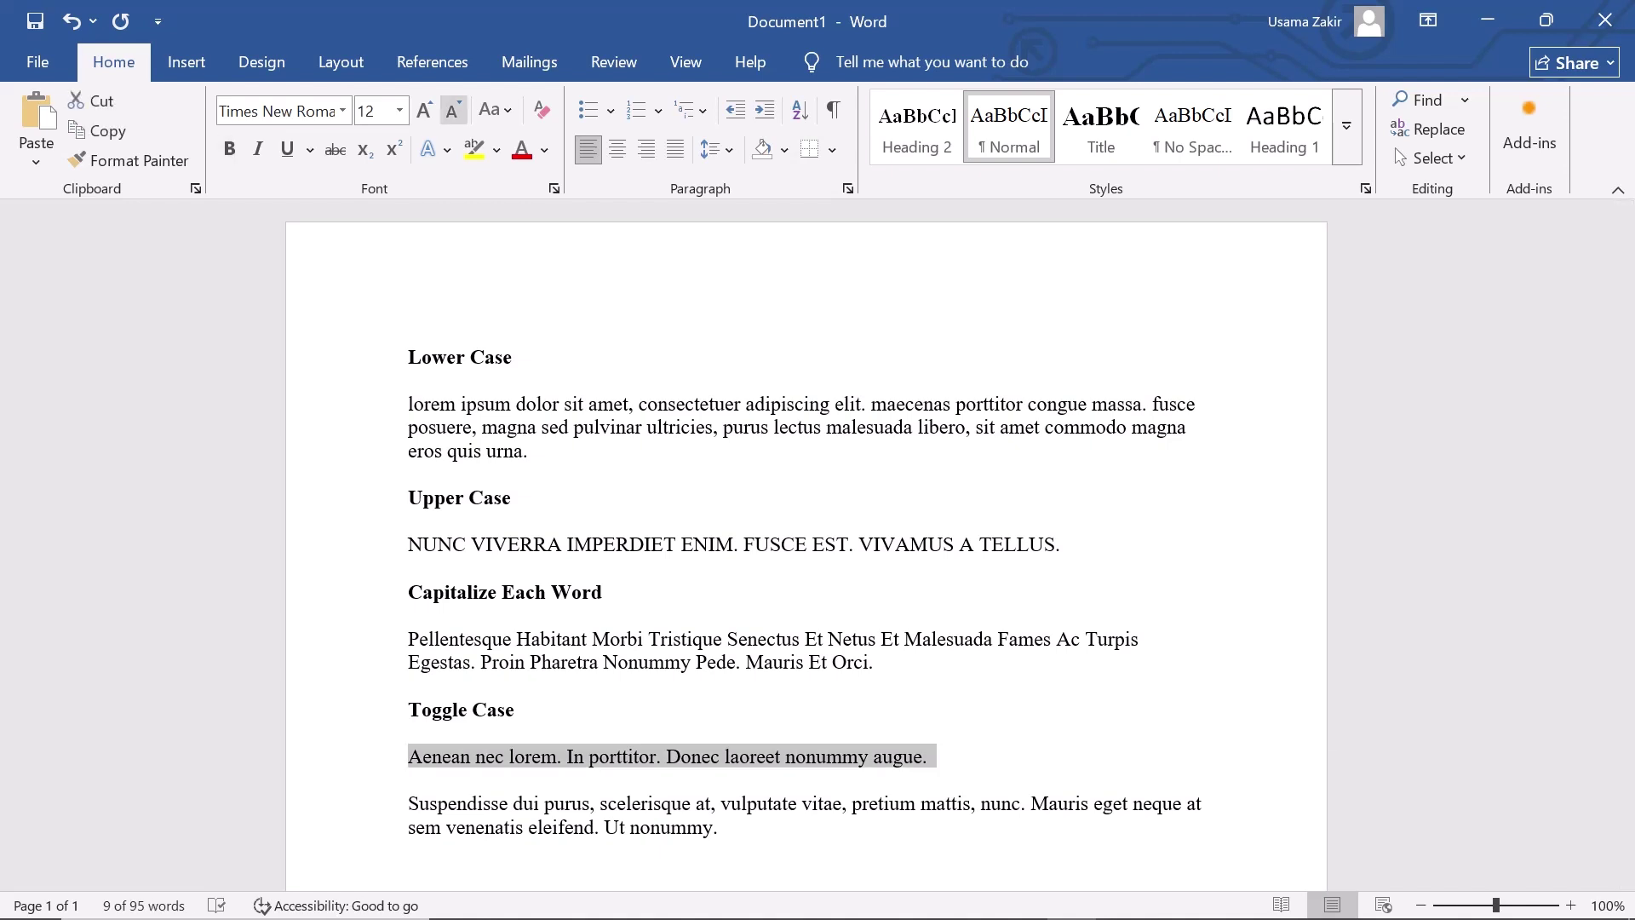
left_click(497, 109)
left_click(562, 264)
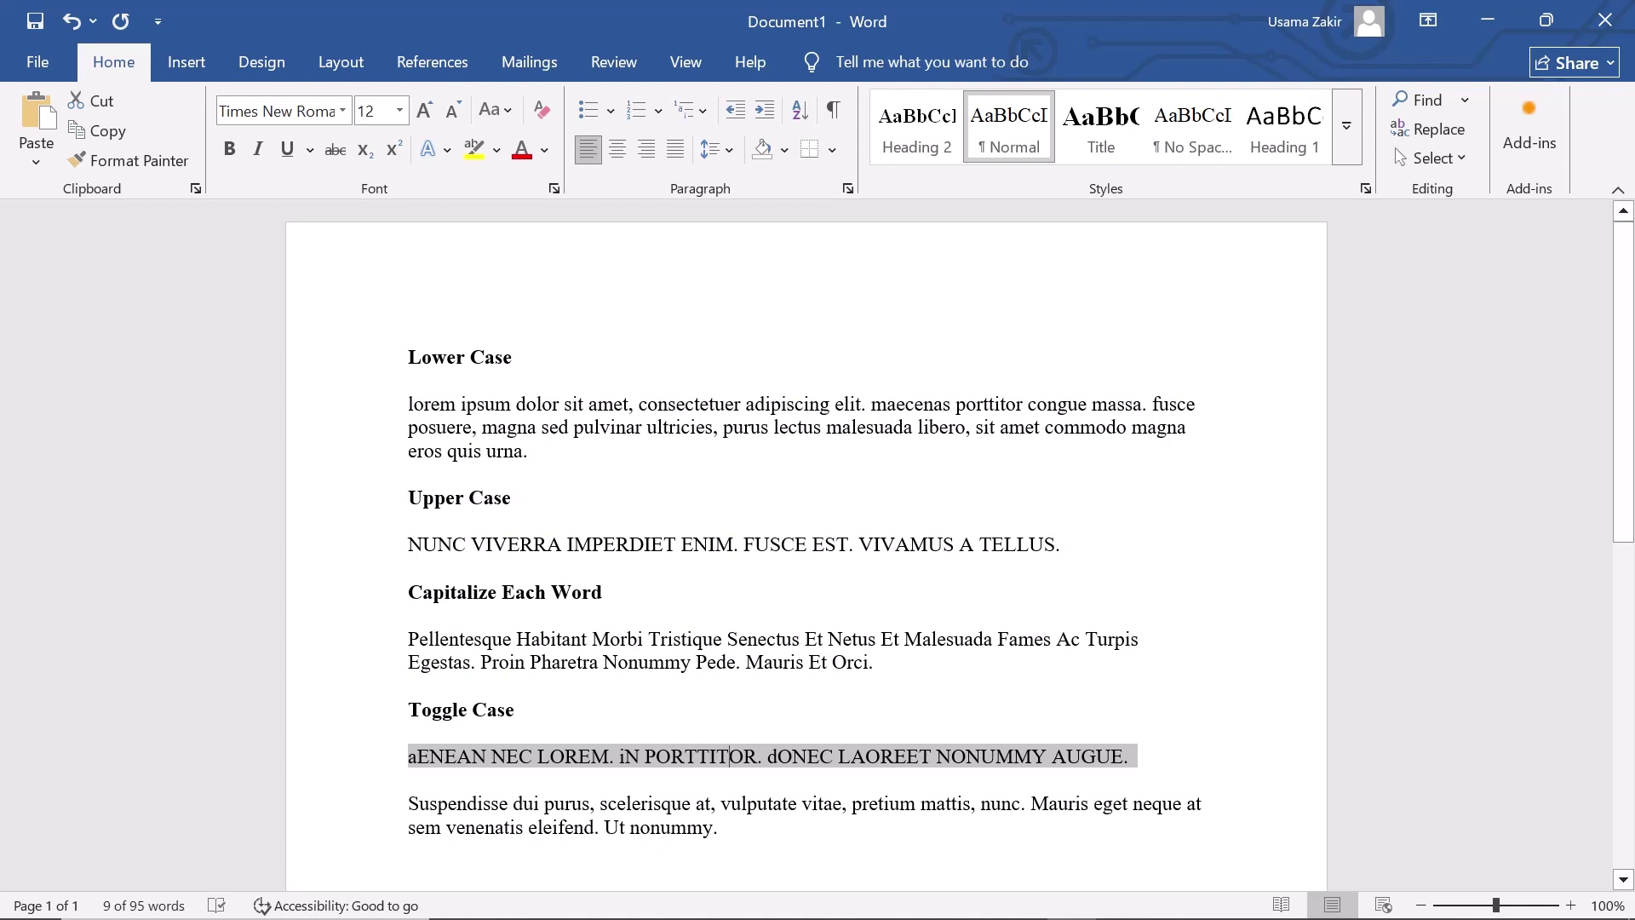
left_click(730, 756)
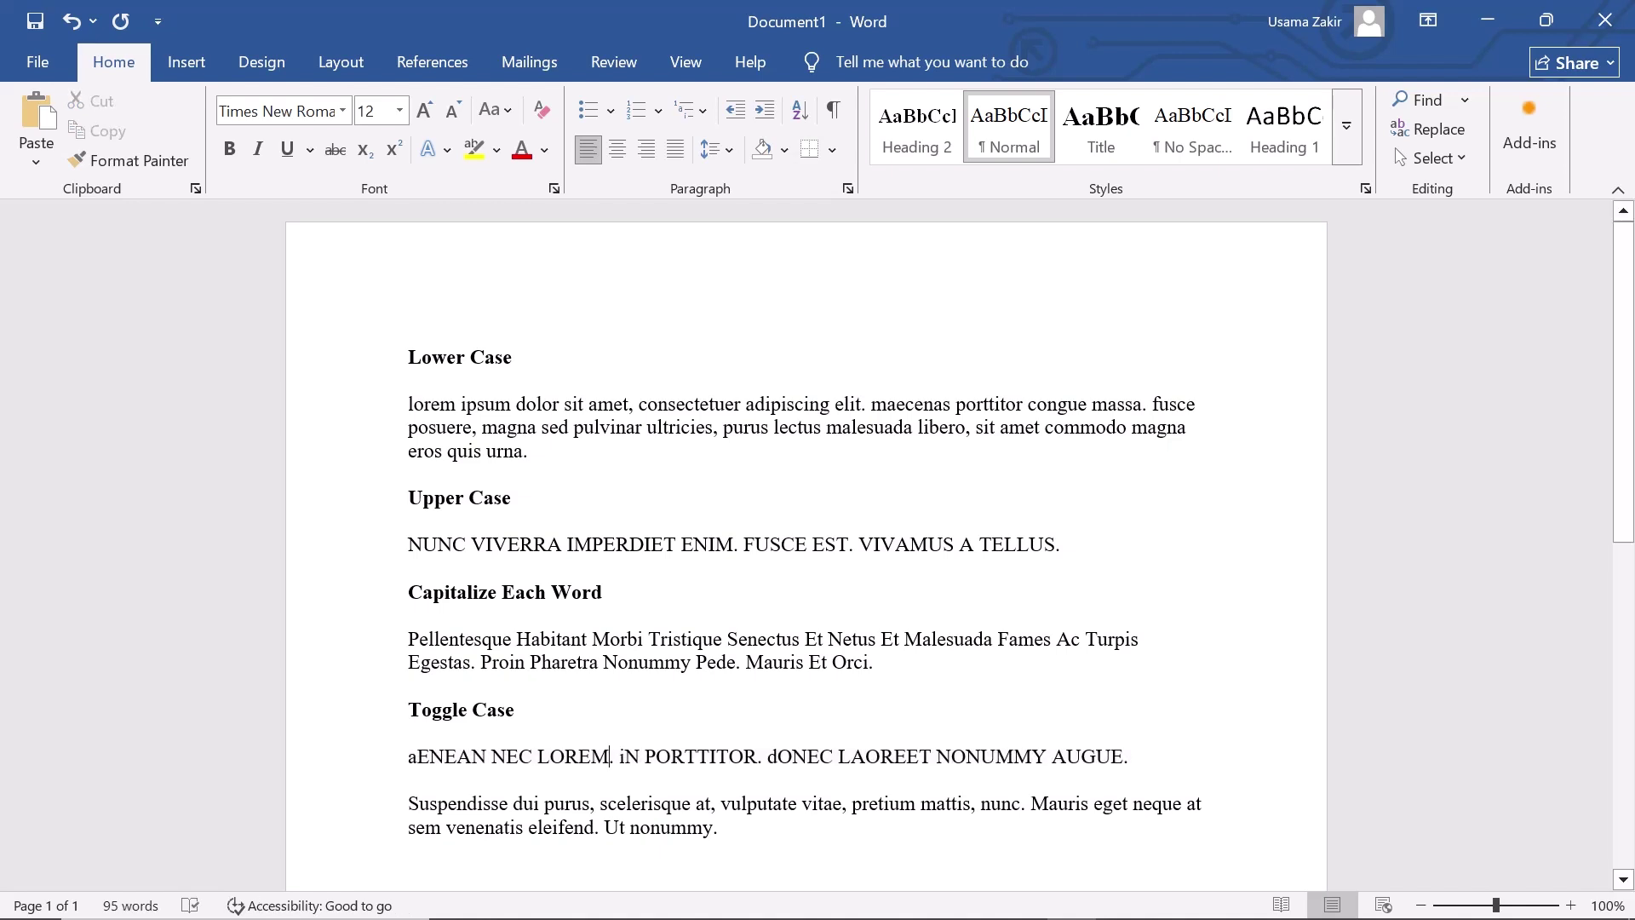